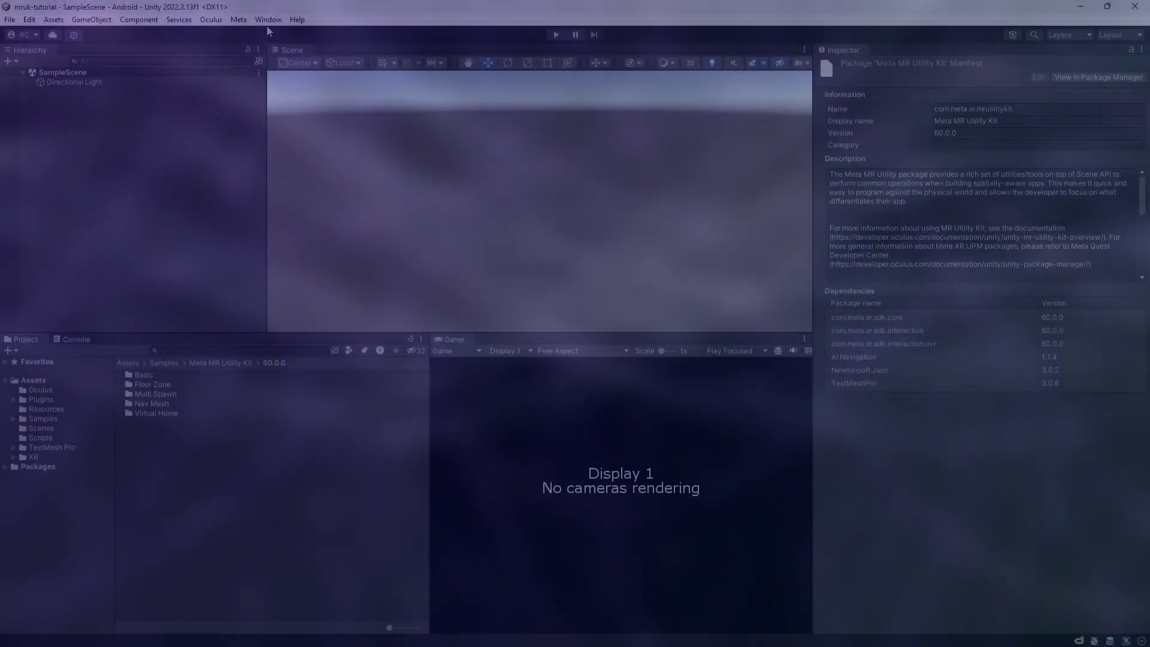
- Import the Passthrough Relighting sample from Meta MR Utility Kit through the Package Manager's Samples list
left_click(267, 19)
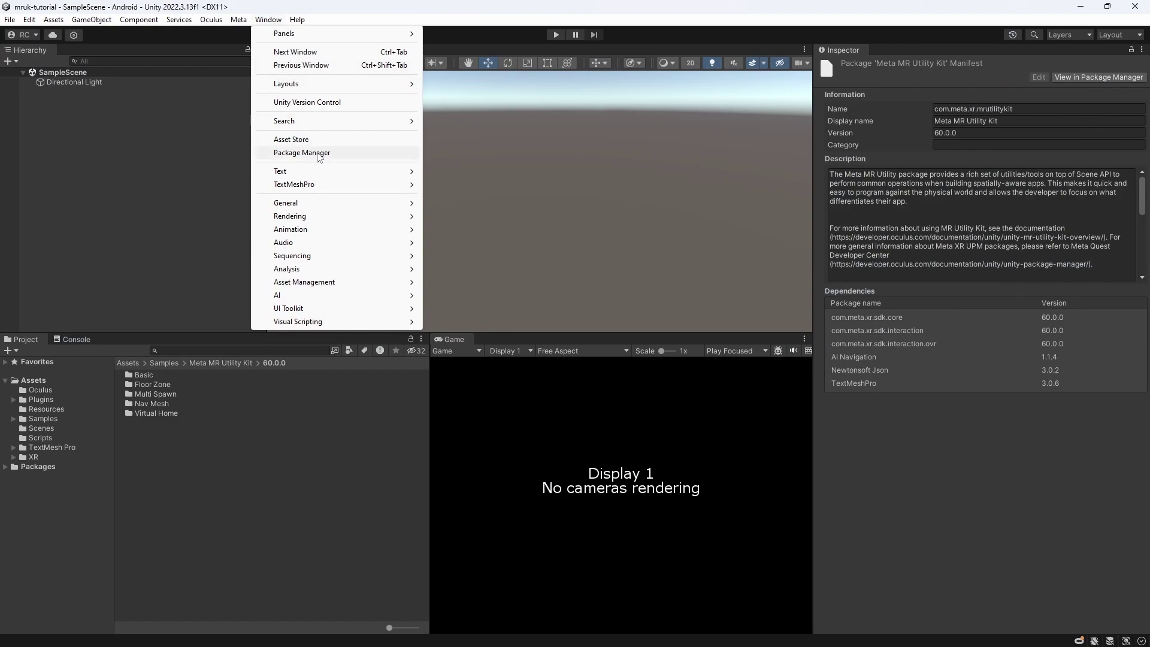
left_click(320, 154)
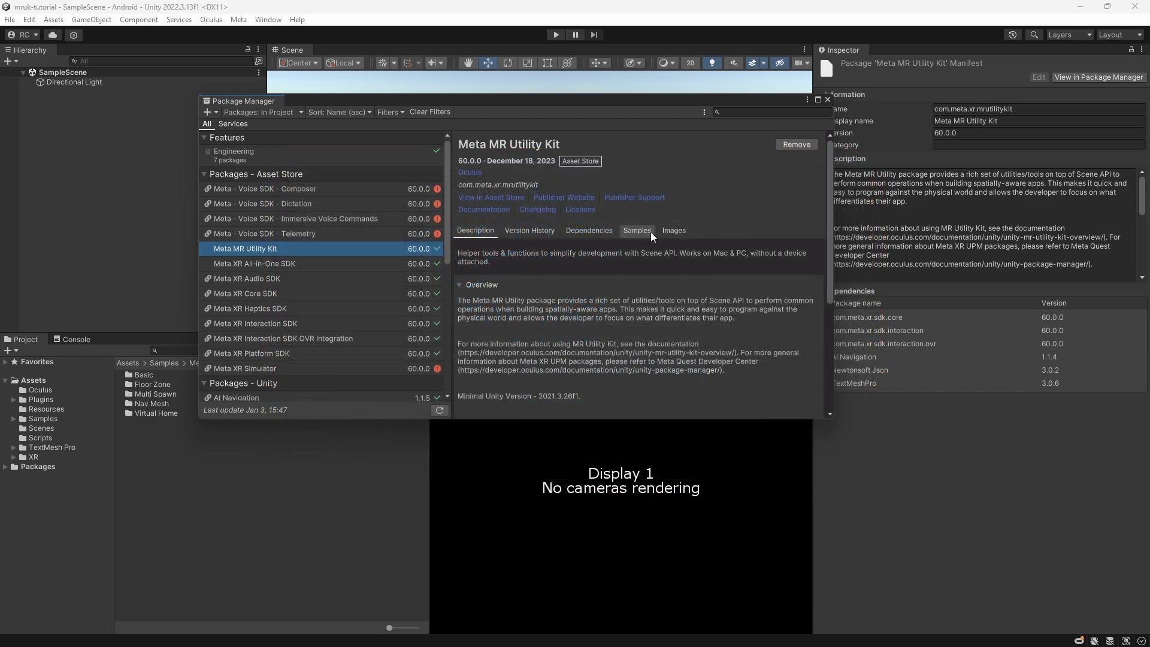
left_click(651, 232)
scroll(828, 256, "down", 3)
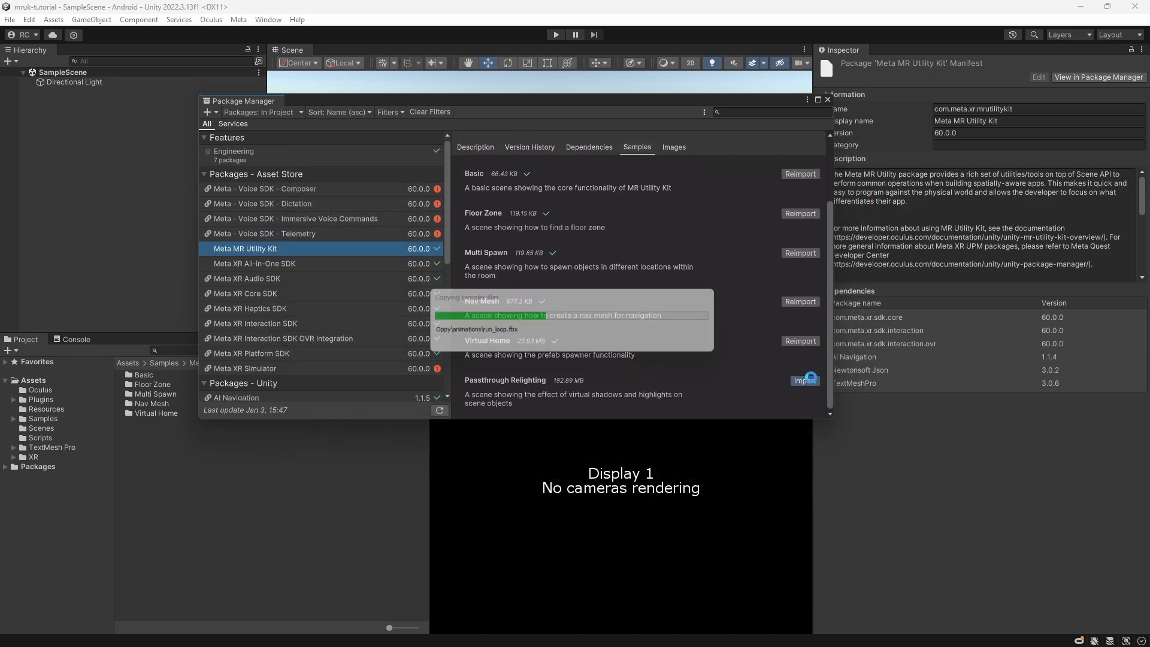
left_click(805, 380)
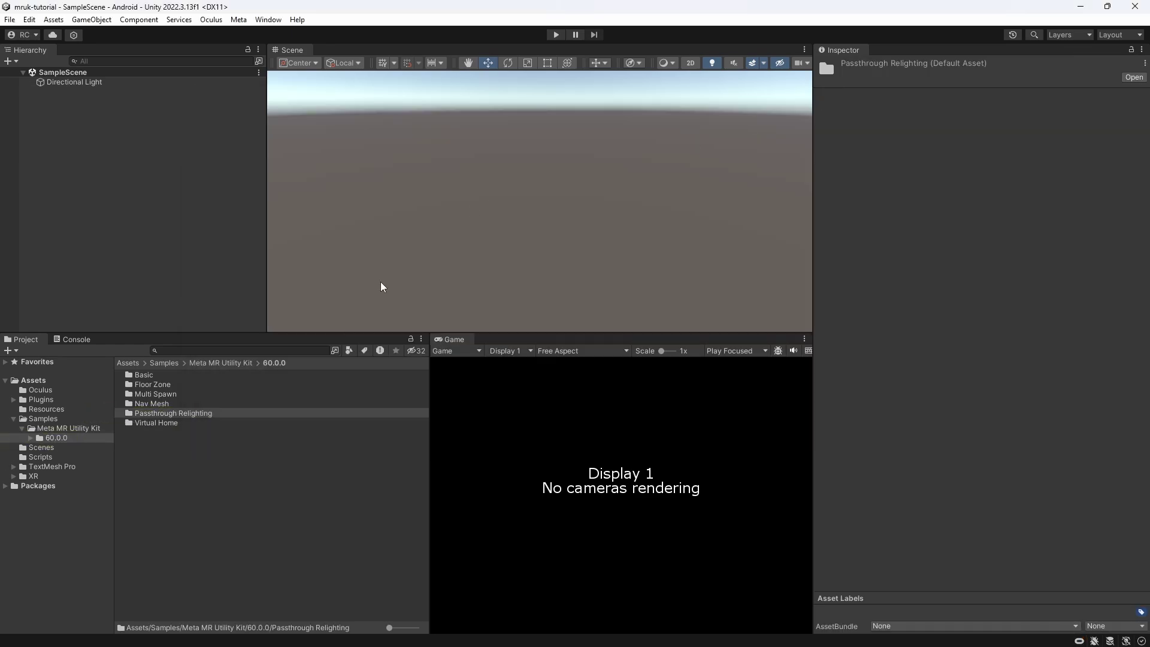
- Open the PassthroughRelighting scene from the sample folder and look around the character
double_click(192, 416)
double_click(193, 422)
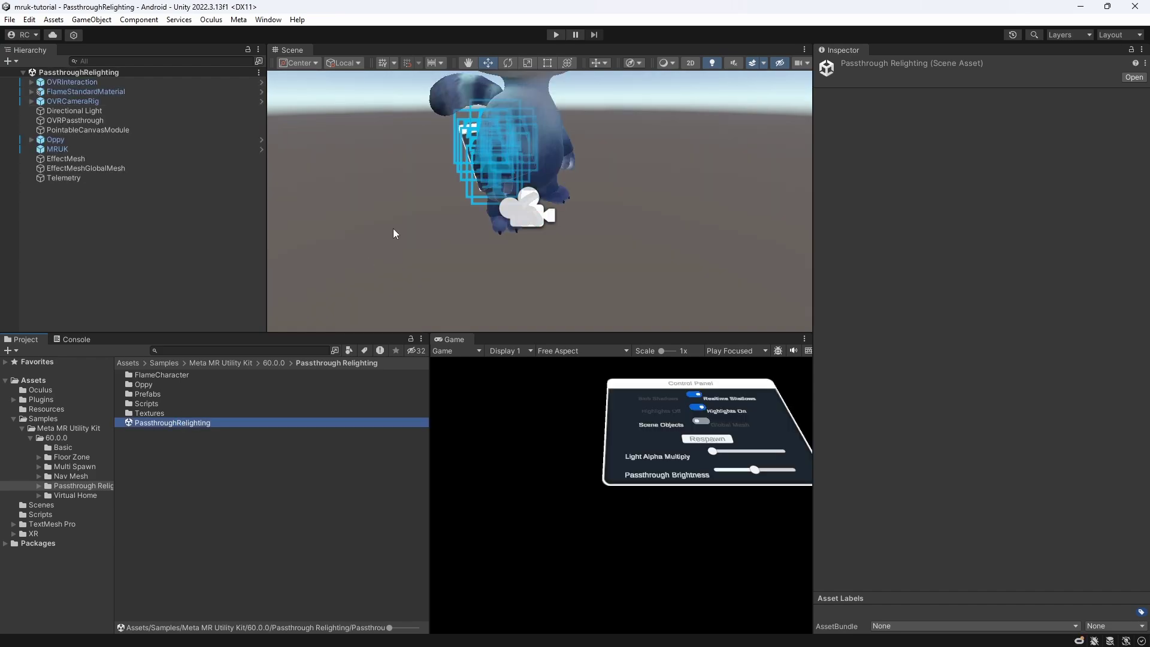
left_click_drag(401, 231, 501, 197, "alt")
scroll(500, 192, "down", 2)
scroll(497, 179, "up", 2)
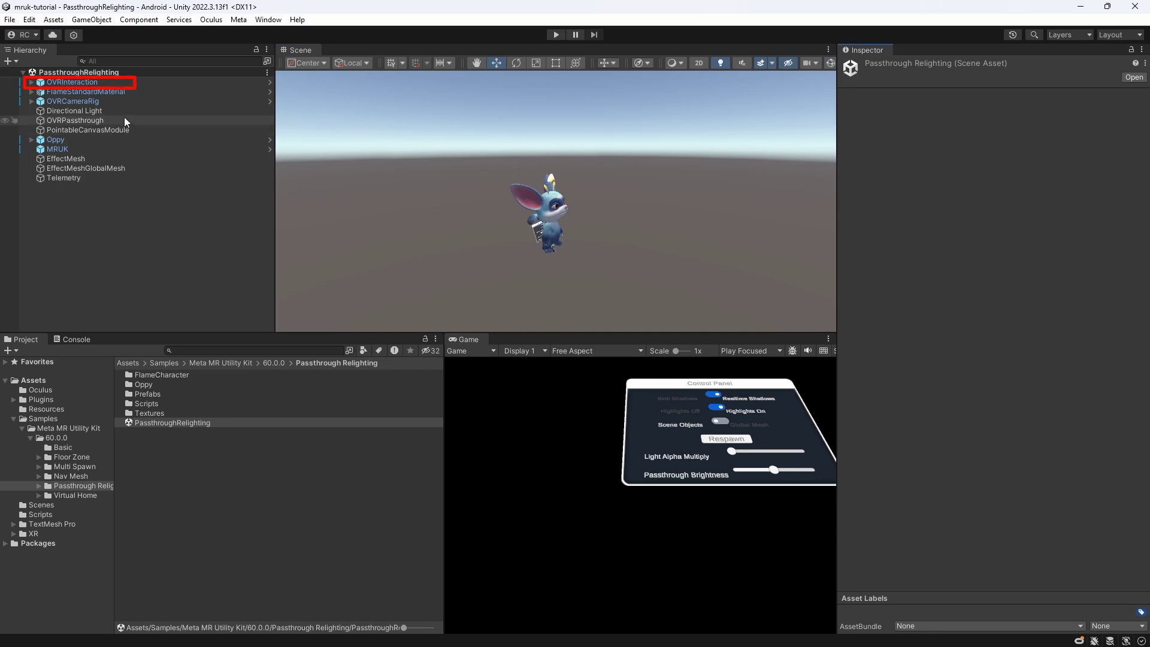
- Drill down OVRInteraction > OVRControllers > RightController to inspect the ControllerRayInteractor
left_click(120, 83)
key("Right")
left_click(134, 101)
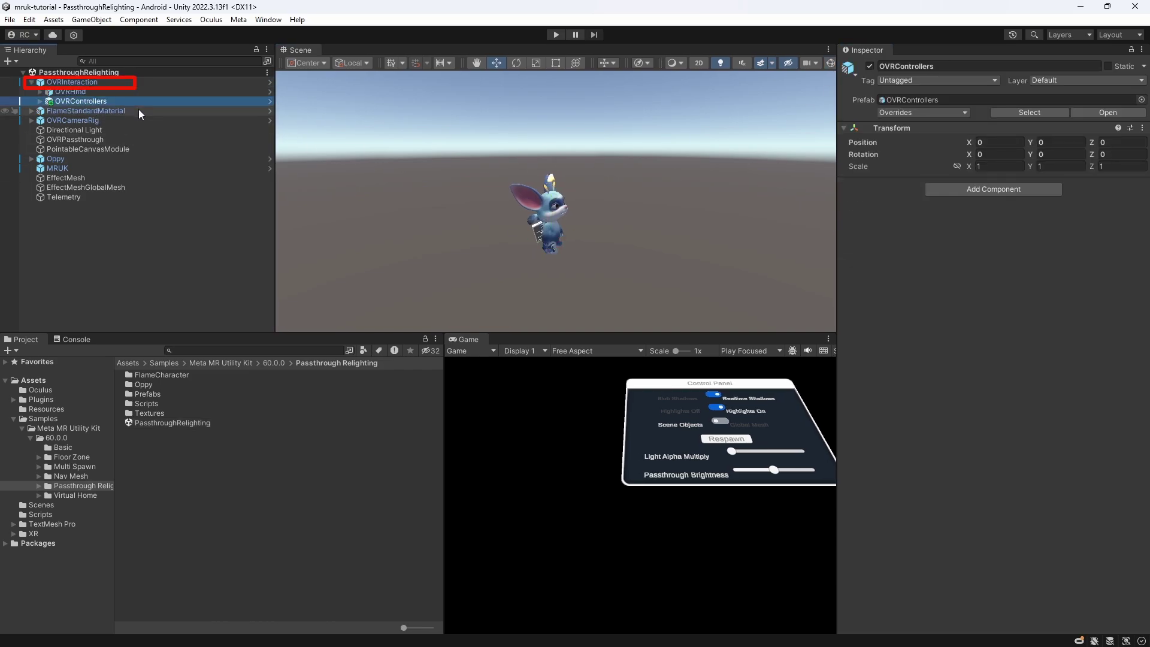
key("Right")
left_click(153, 120)
key("Right")
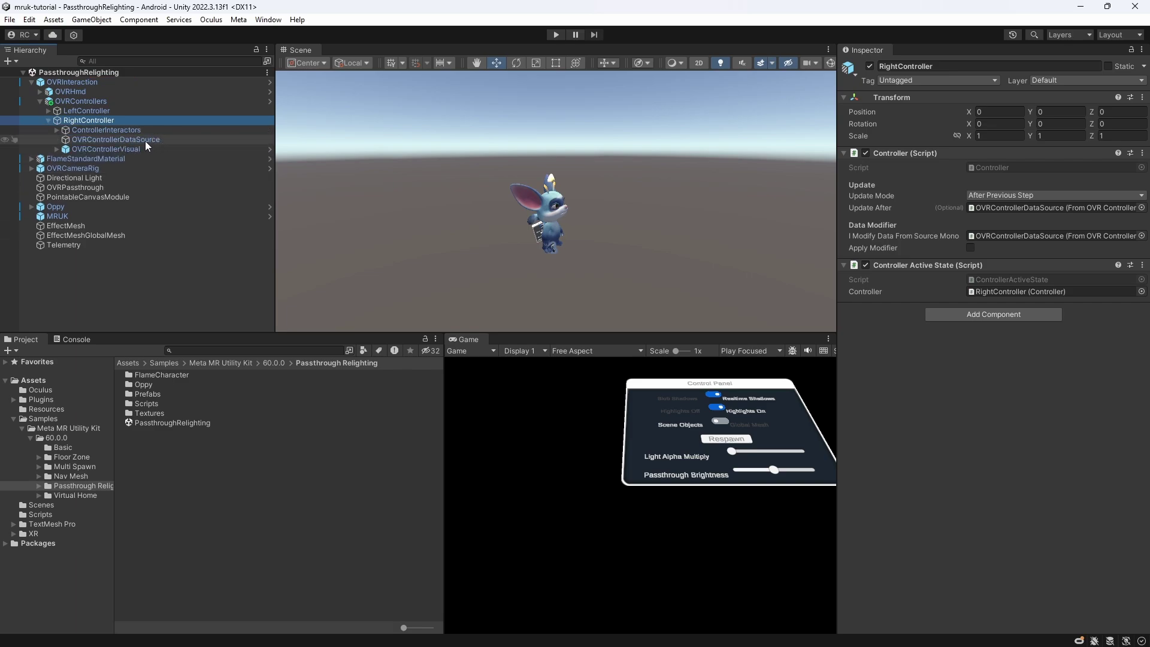
left_click(135, 133)
key("Right")
left_click(170, 142)
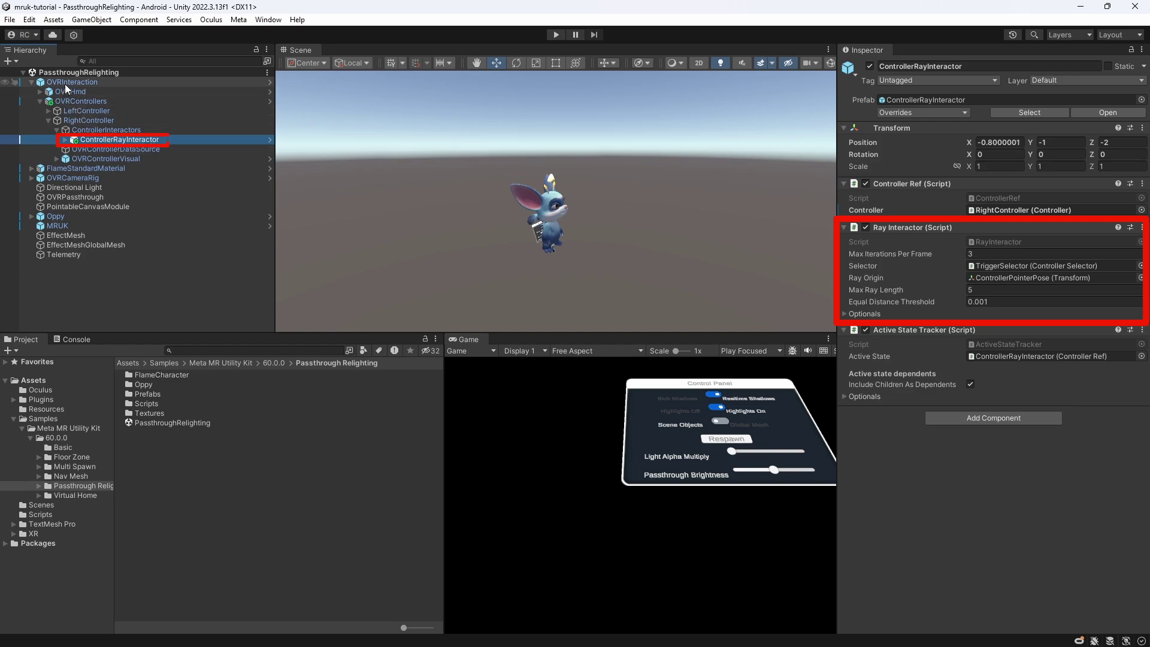
- Expand OVRCameraRig down to LeftControllerAnchor and frame its ControlPanel in the scene view
left_click(32, 82)
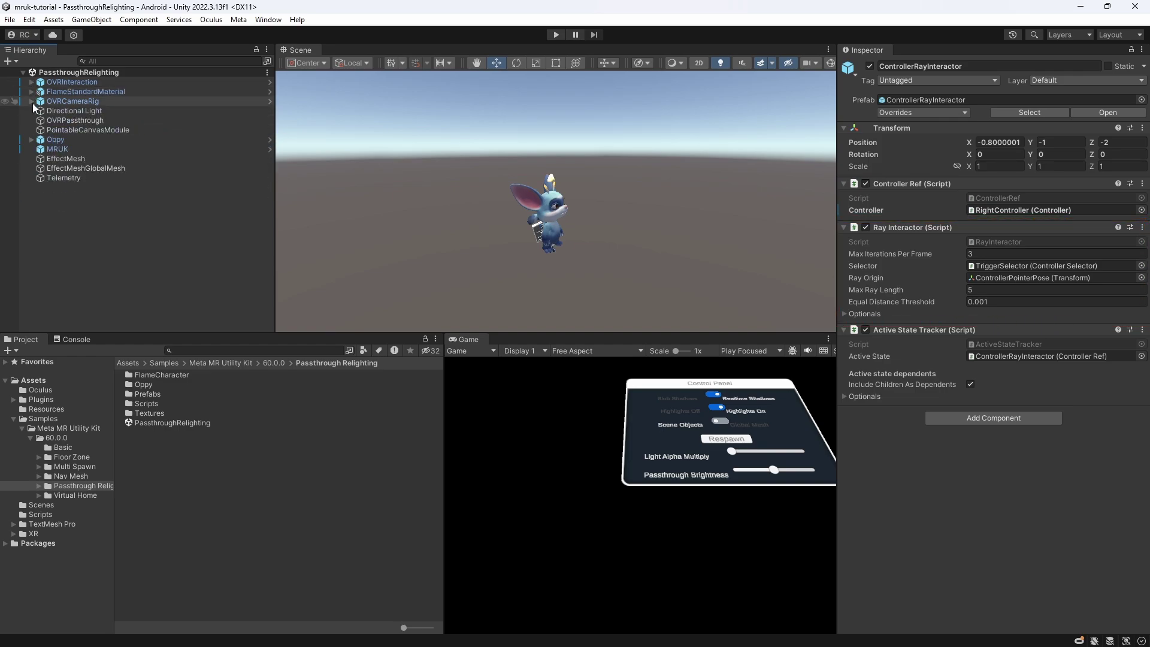
left_click(31, 101)
left_click(39, 111)
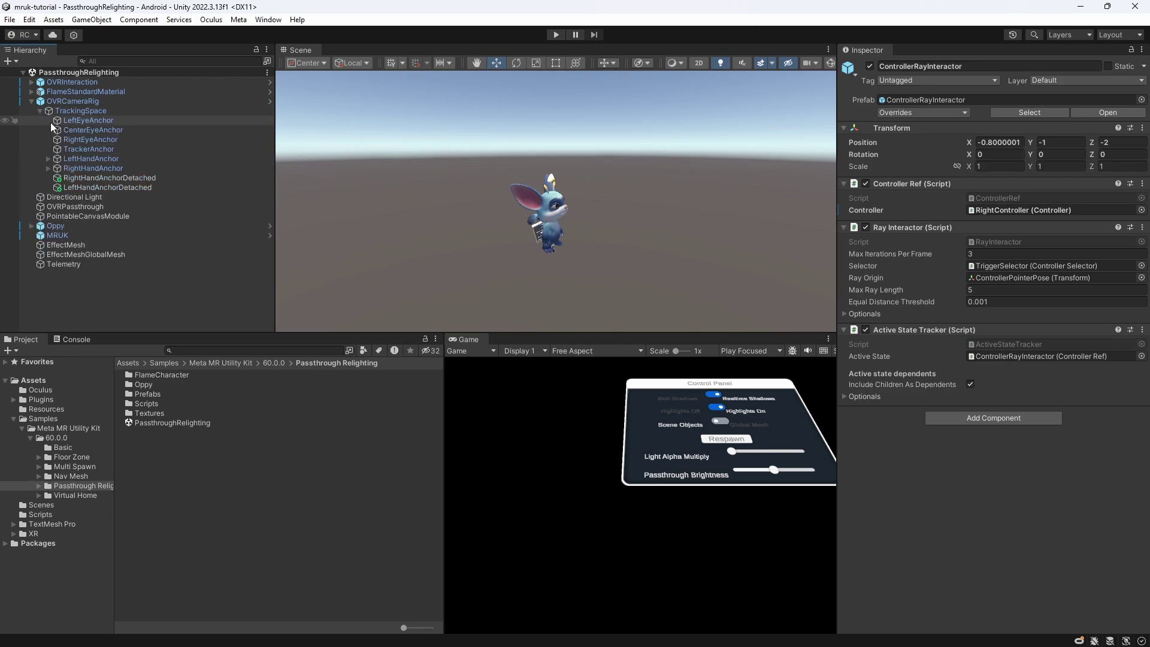
left_click(48, 159)
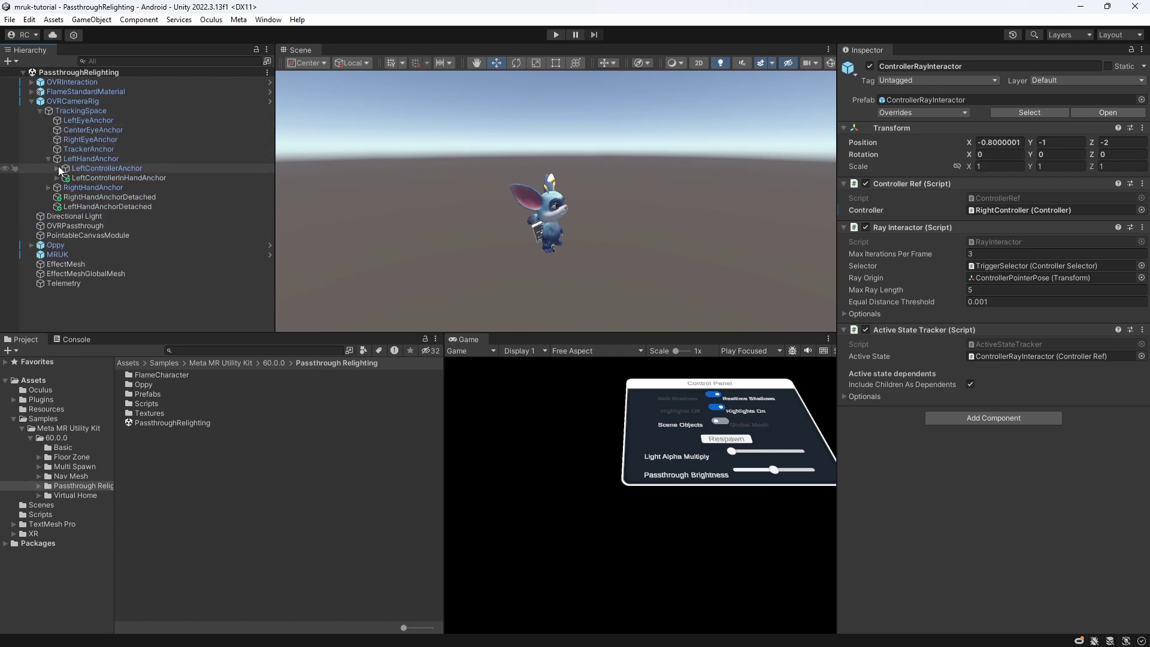
left_click(57, 168)
left_click(100, 178)
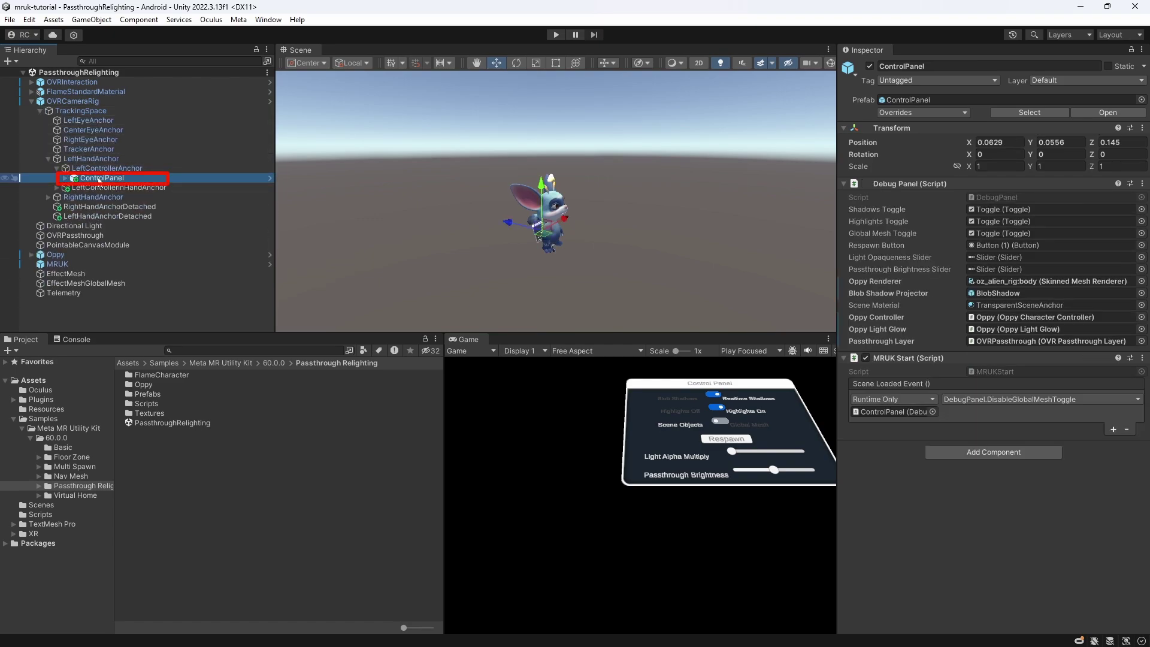
key("f")
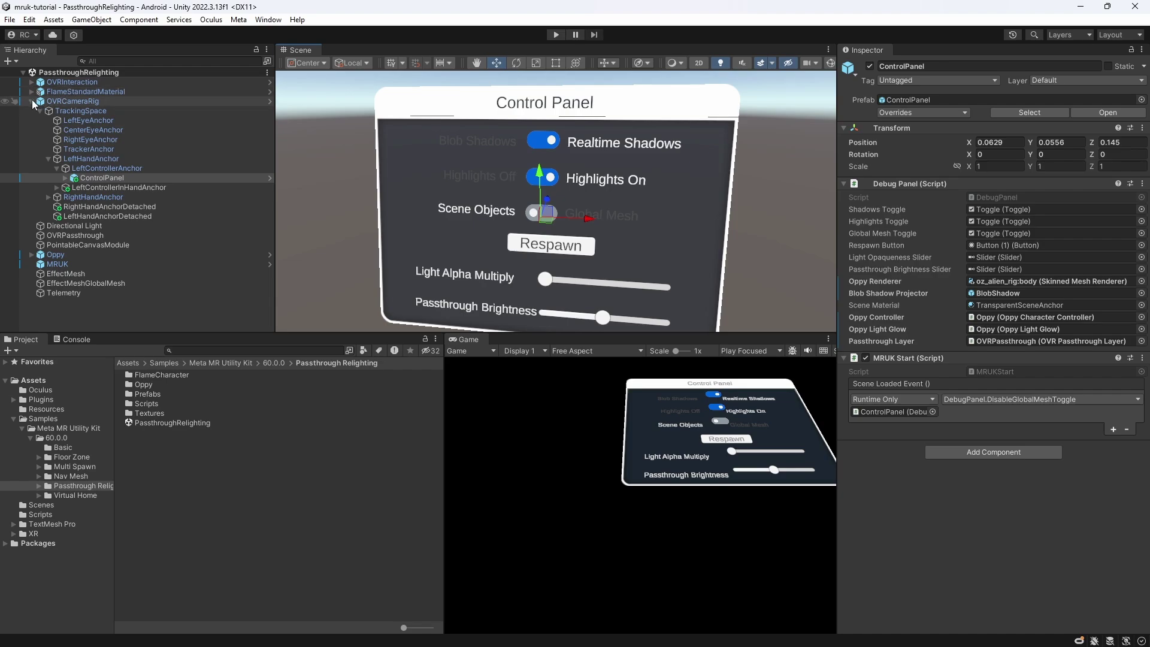
- Nest OVRInteraction under OVRCameraRig, move Directional Light to the top, and save the scene
left_click_drag(67, 81, 85, 100)
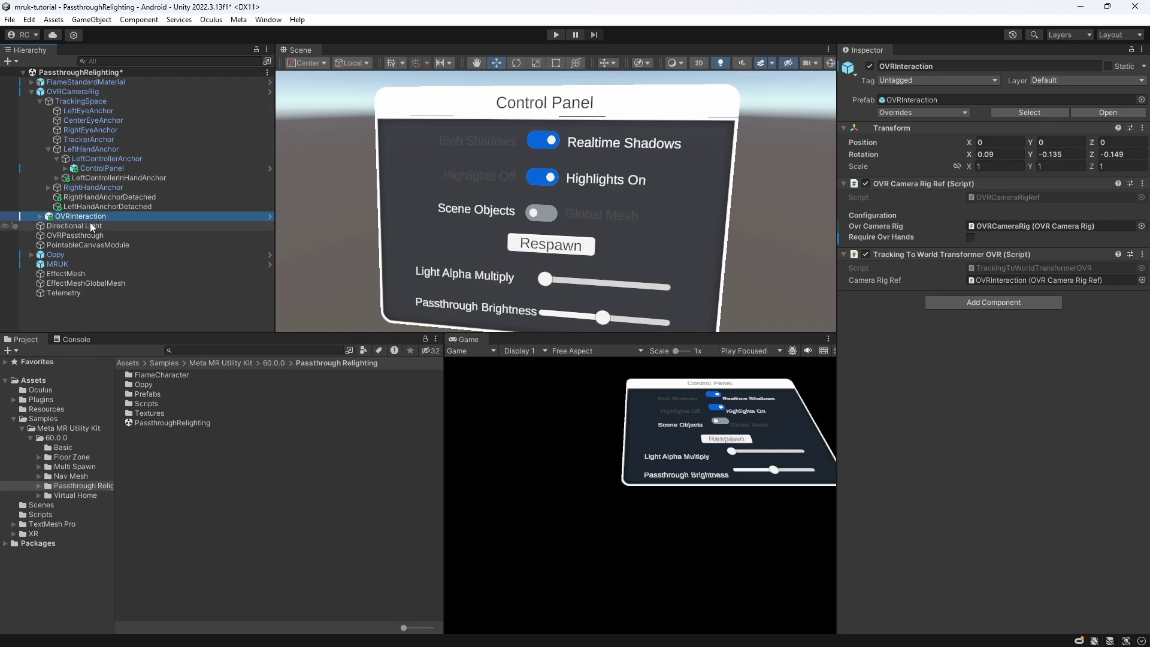
left_click_drag(69, 225, 84, 89)
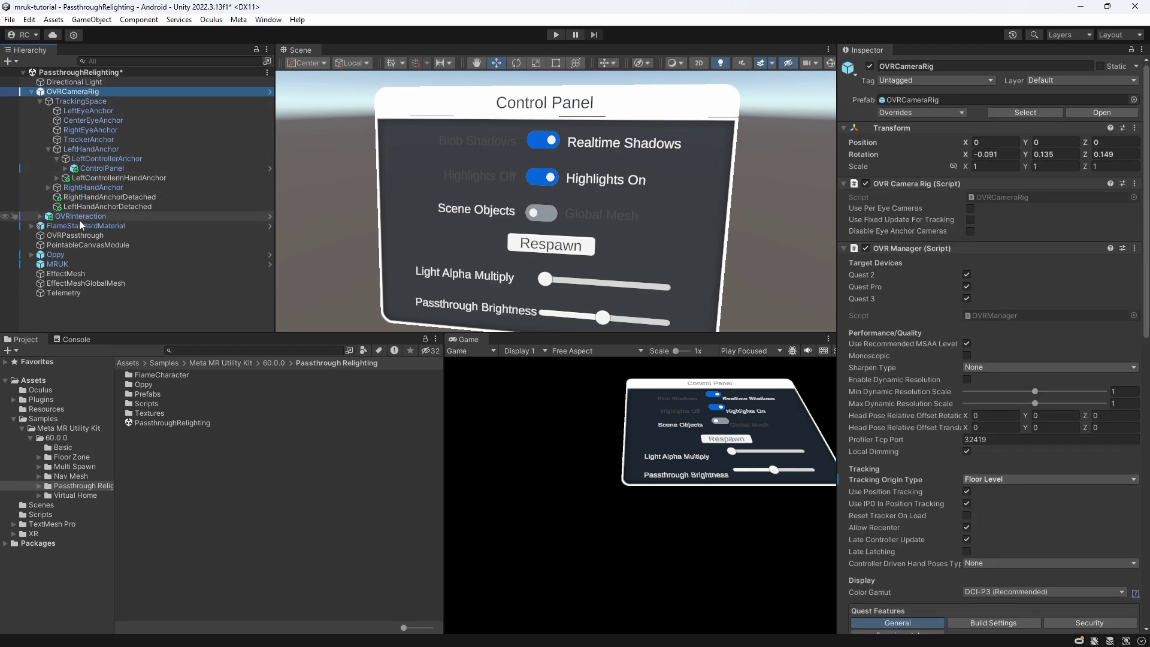
left_click_drag(82, 243, 127, 170)
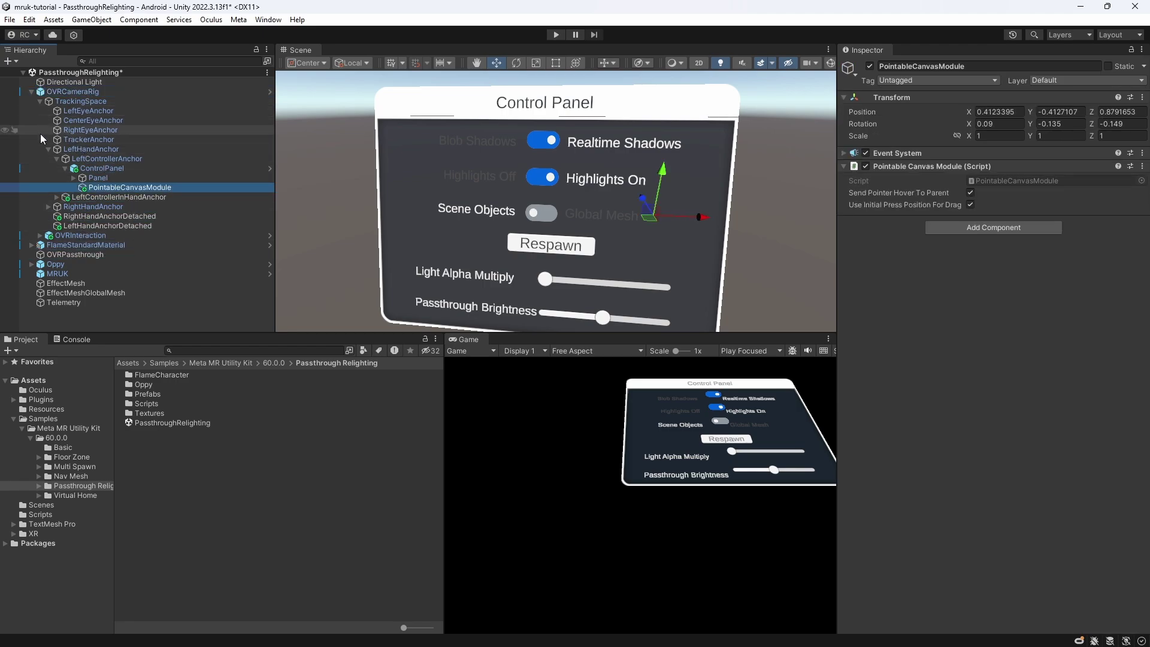
left_click(32, 92)
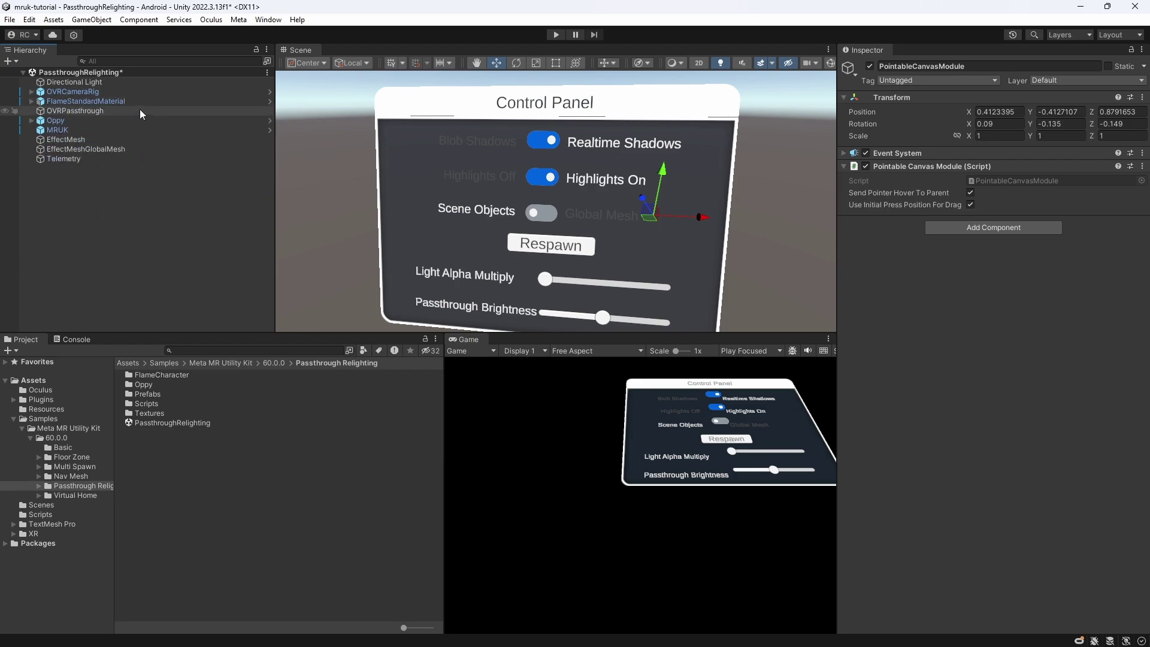
key("ctrl+s")
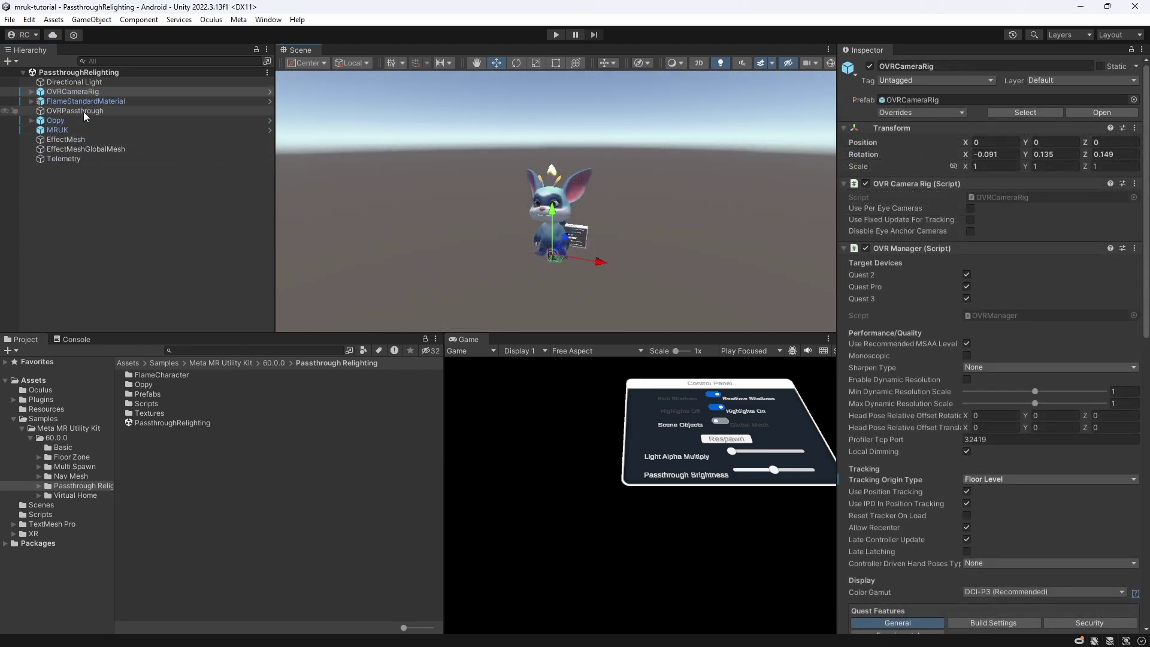
- Move OVRPassthrough directly below OVRCameraRig and review OVRCameraRig's passthrough and Quest settings
left_click(84, 111)
left_click_drag(74, 113, 92, 100)
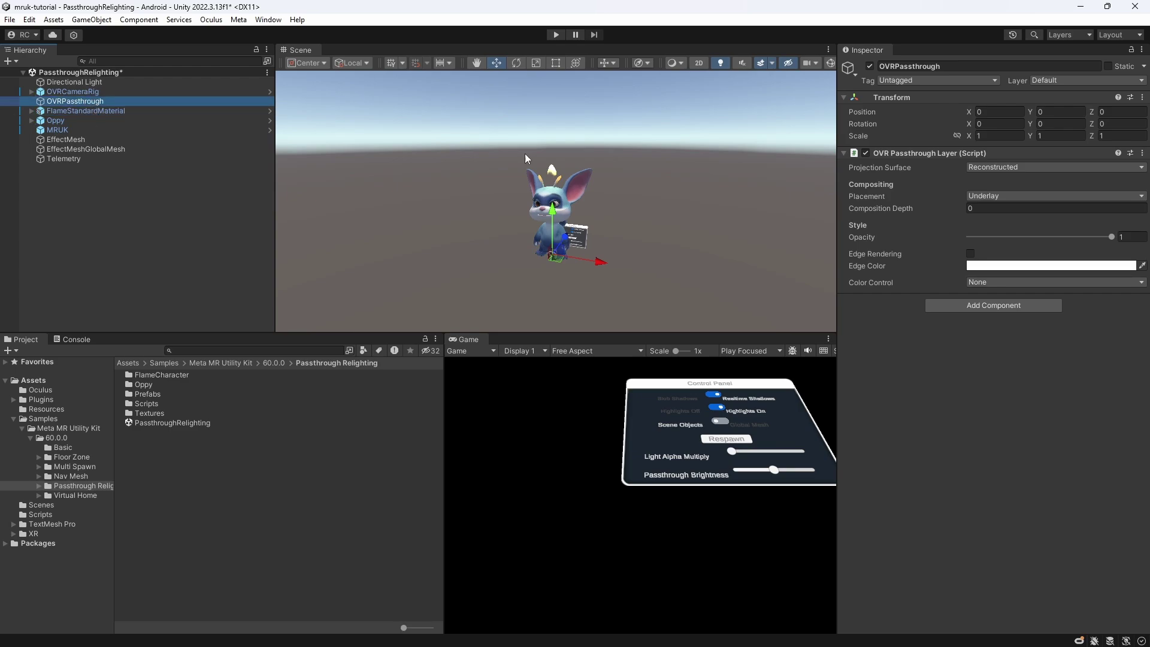
left_click(90, 92)
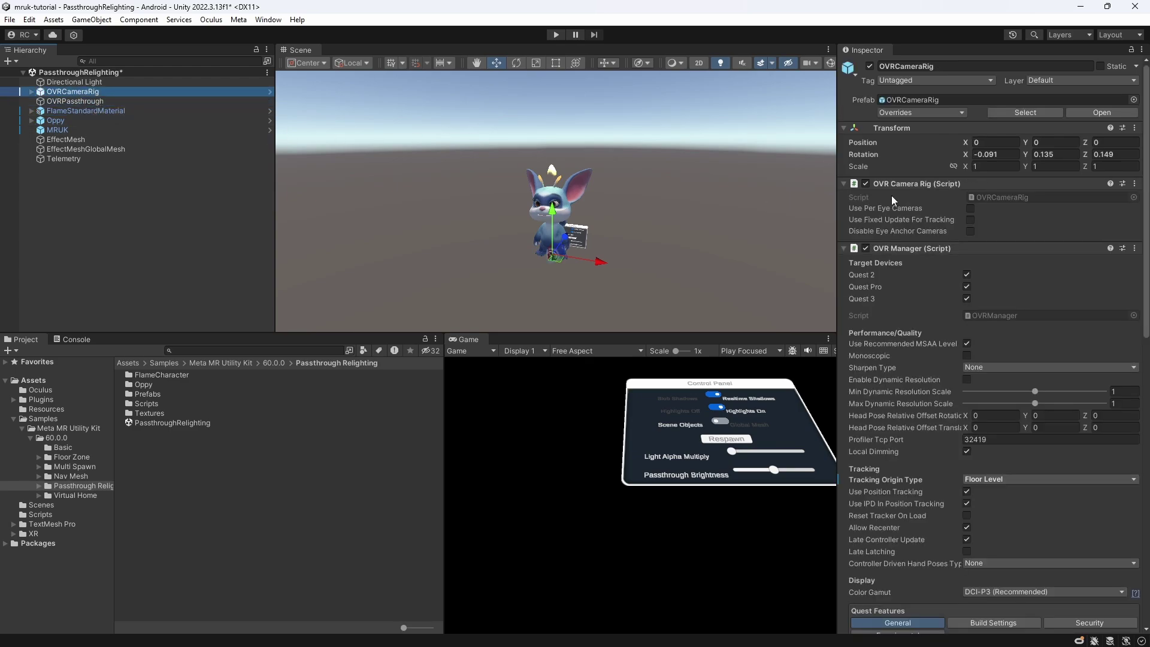
scroll(1143, 190, "down", 10)
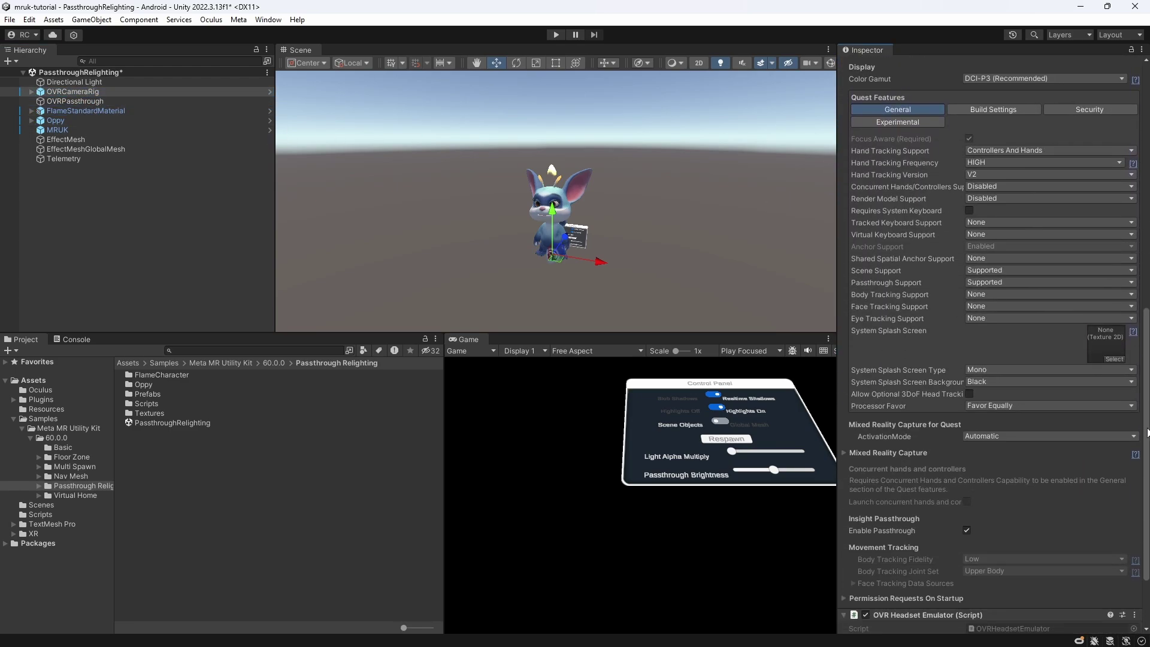
scroll(1082, 311, "down", 1)
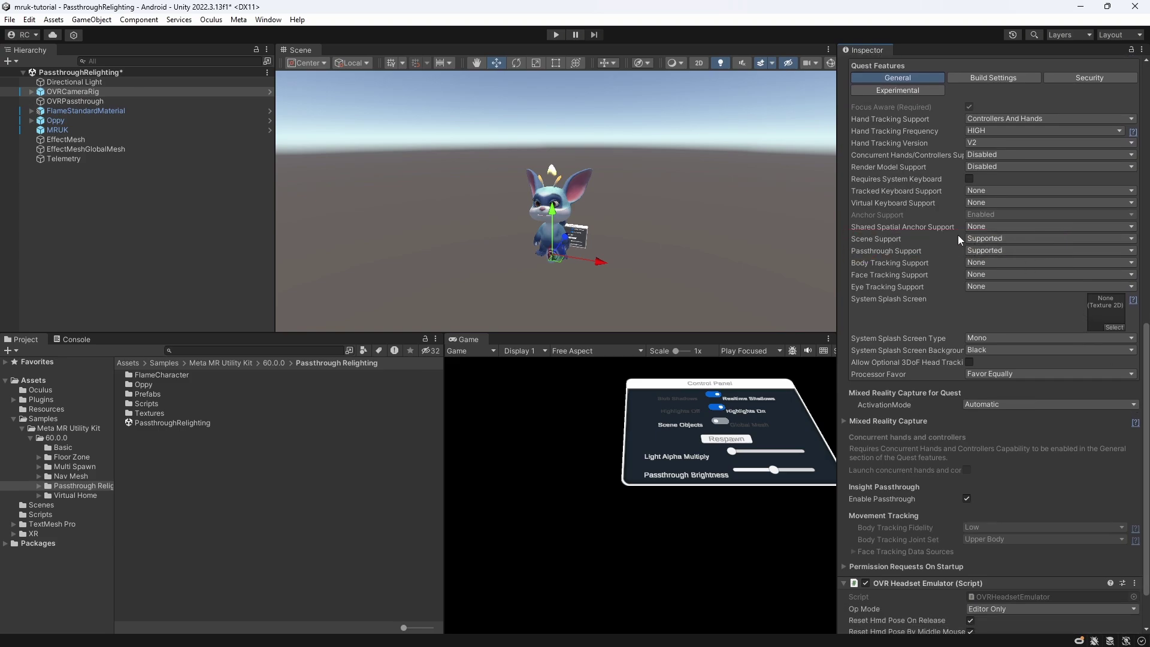
- Make FlameStandardMaterial a child of Oppy and run the scene in Play mode
left_click(56, 120)
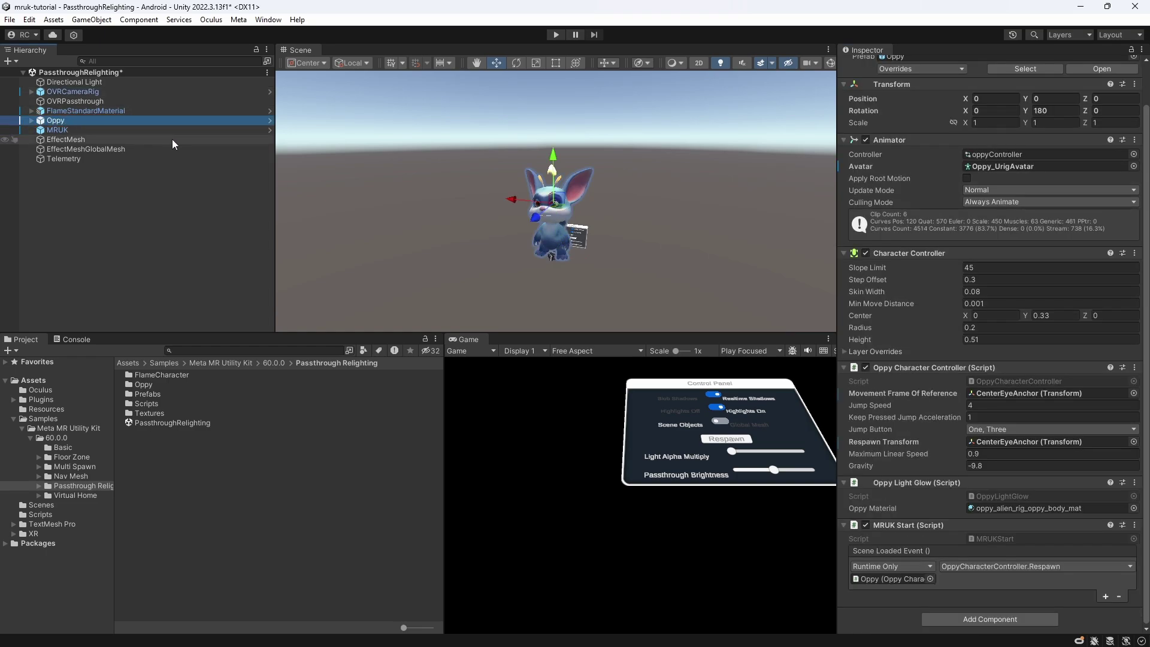
key("Right")
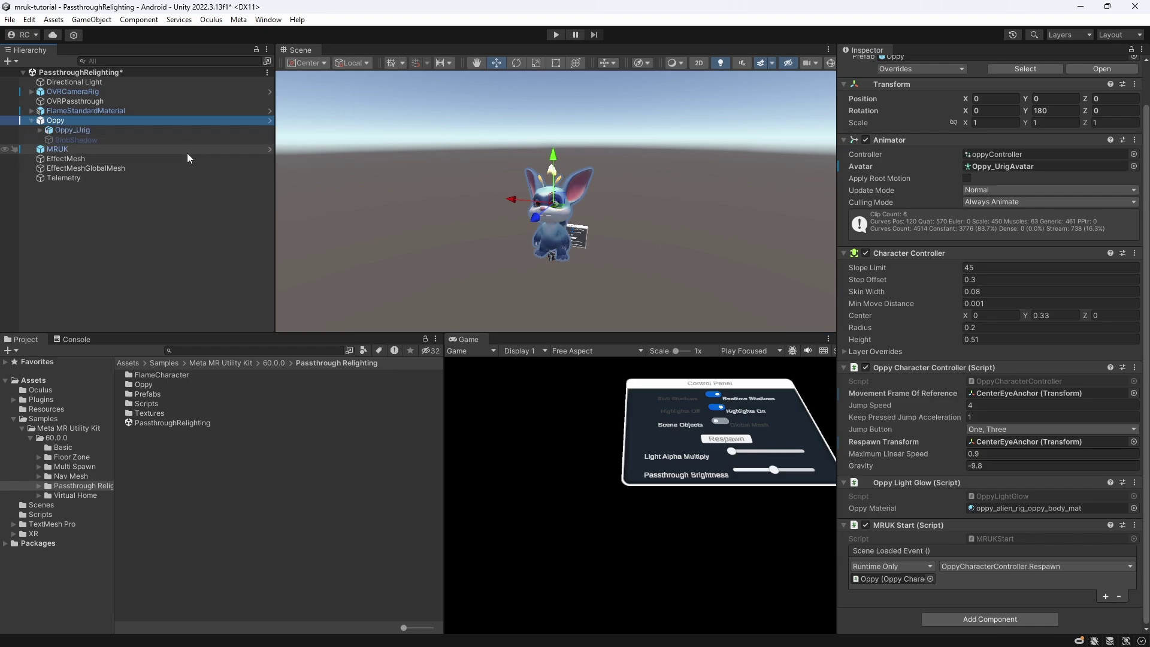
left_click(103, 110)
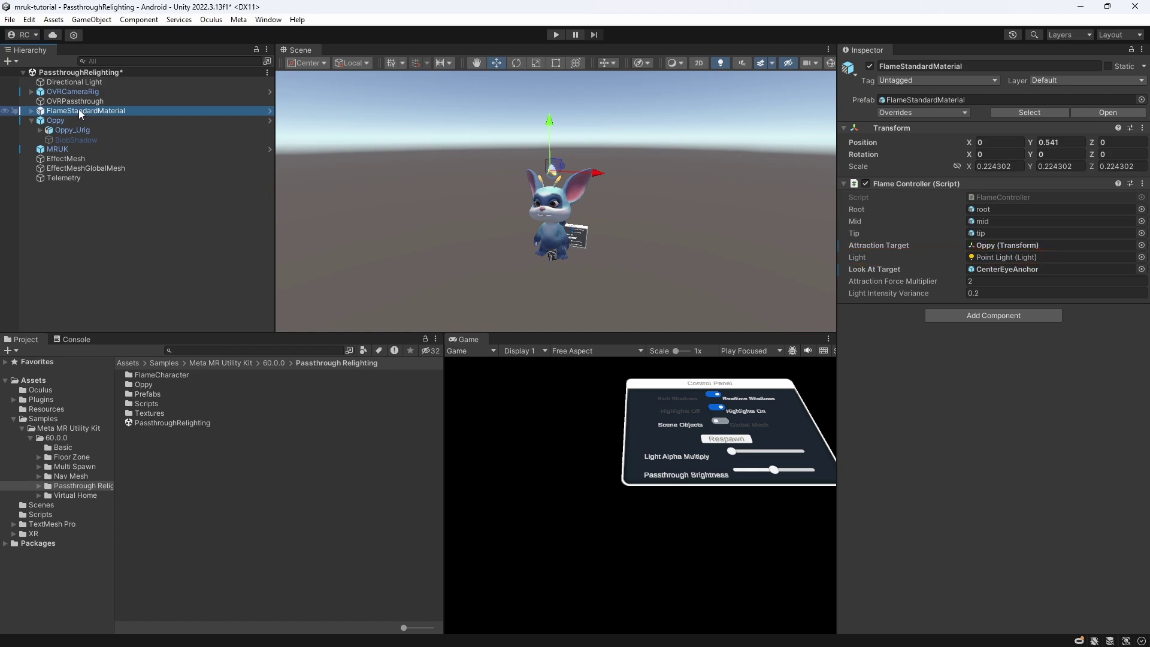
left_click_drag(79, 110, 87, 120)
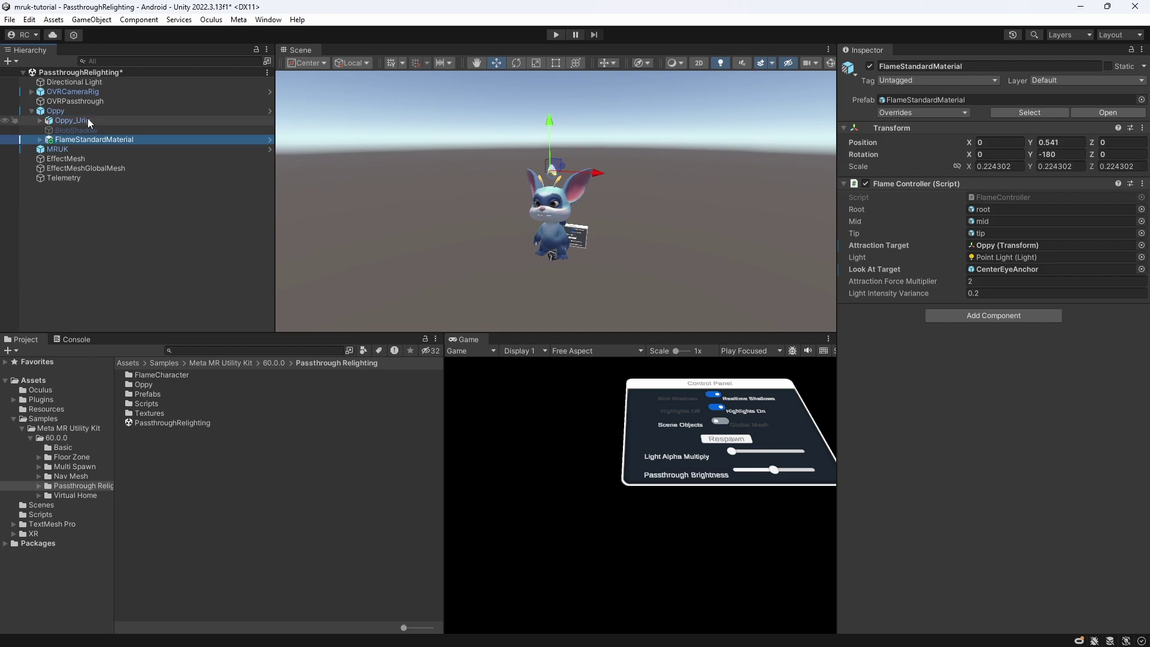
key("ctrl+p")
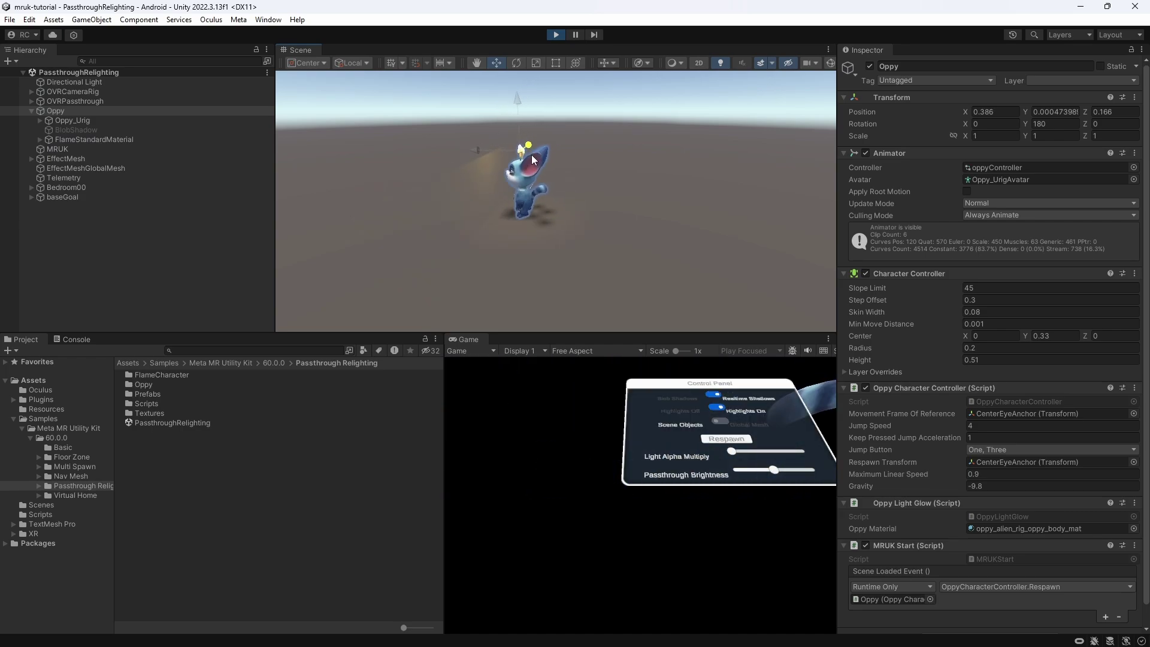
- Frame Oppy and inspect its BlobShadow projector and the BlobShadow material's properties
left_click_drag(501, 188, 538, 194, "alt")
double_click(119, 111)
left_click(124, 129)
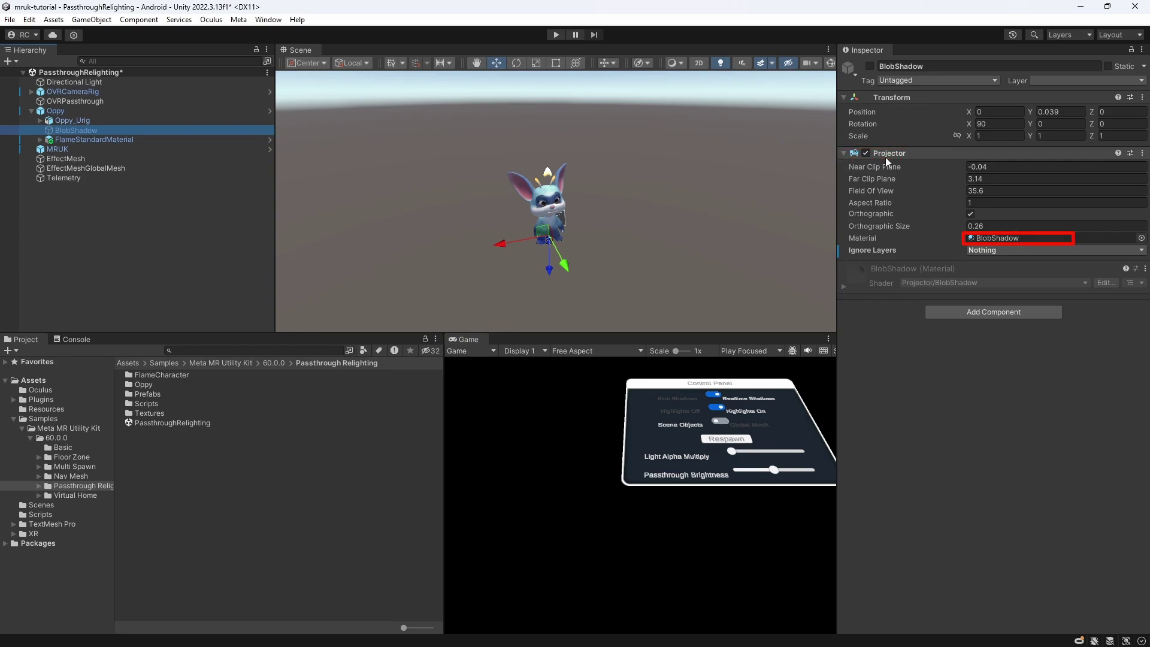
left_click(1000, 238)
left_click(169, 397)
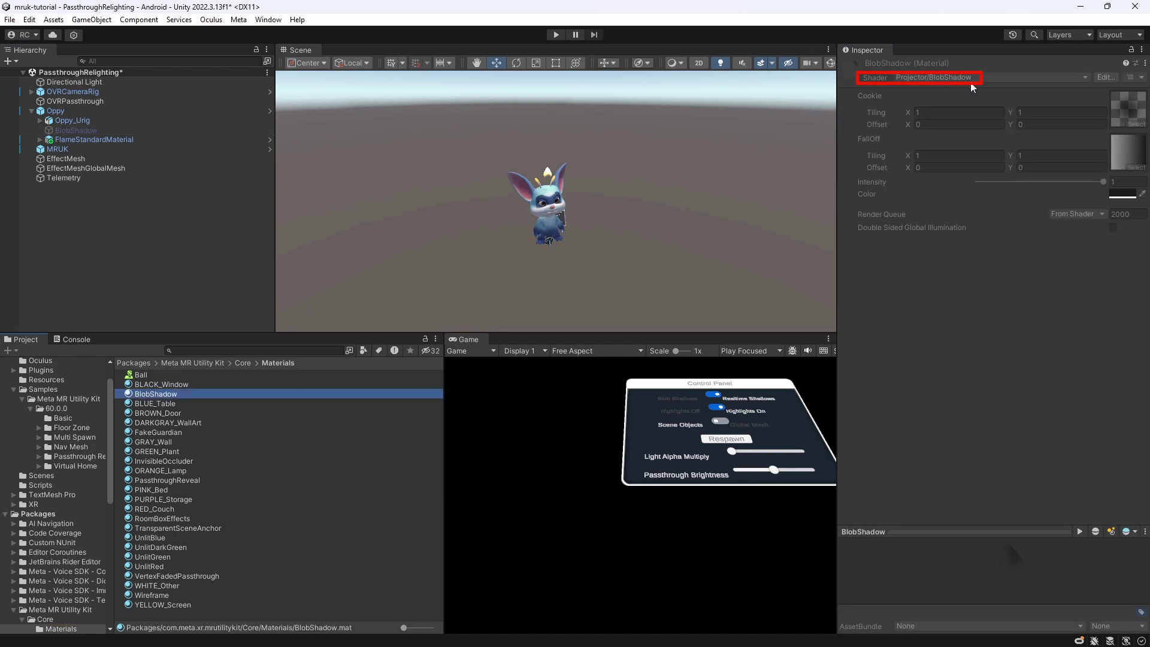
left_click(31, 110)
- Inspect MRUK, EffectMesh and EffectMeshGlobalMesh, locating EffectMesh's TransparentSceneAnchor material
left_click(73, 120)
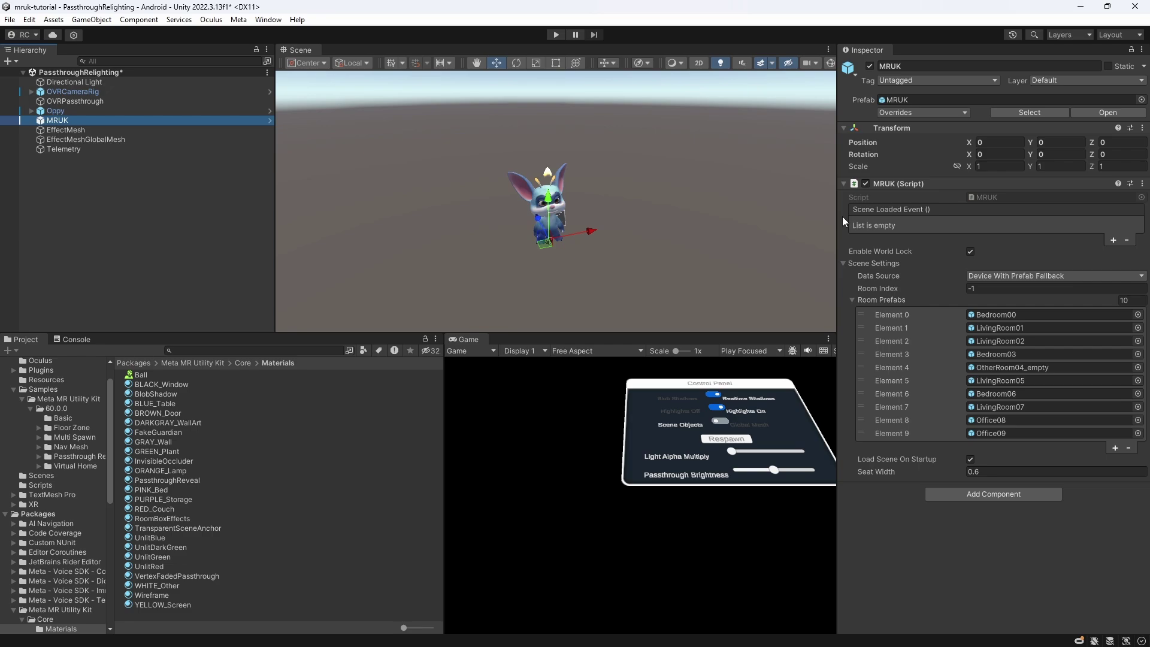
left_click(200, 129)
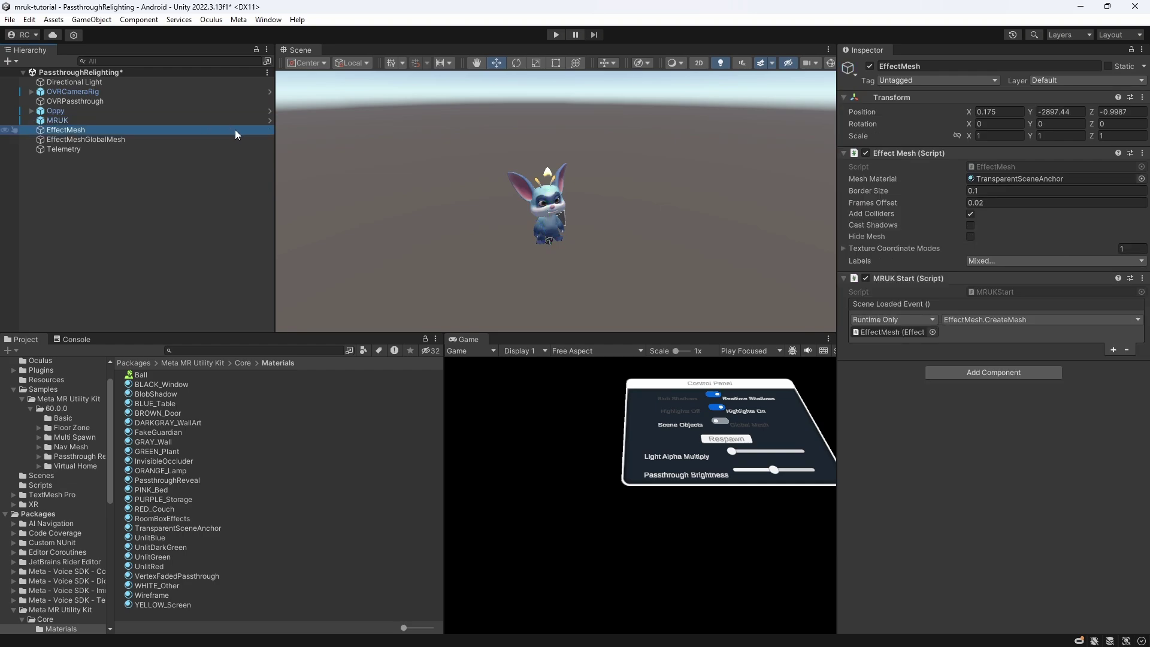
left_click(229, 135)
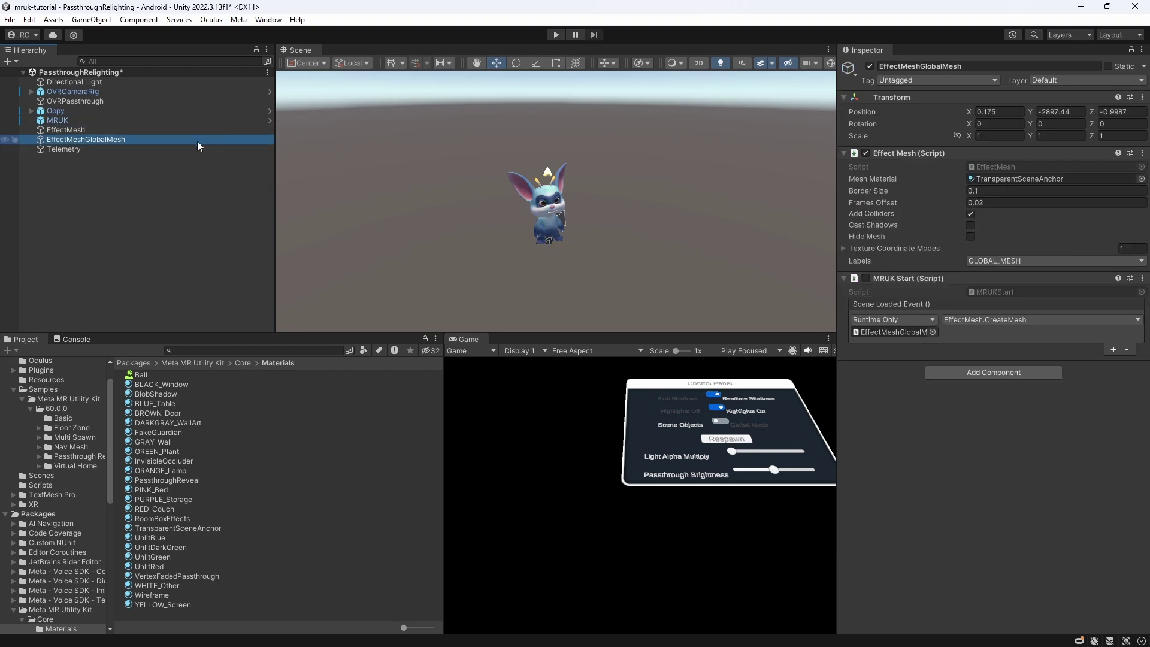
key("Up")
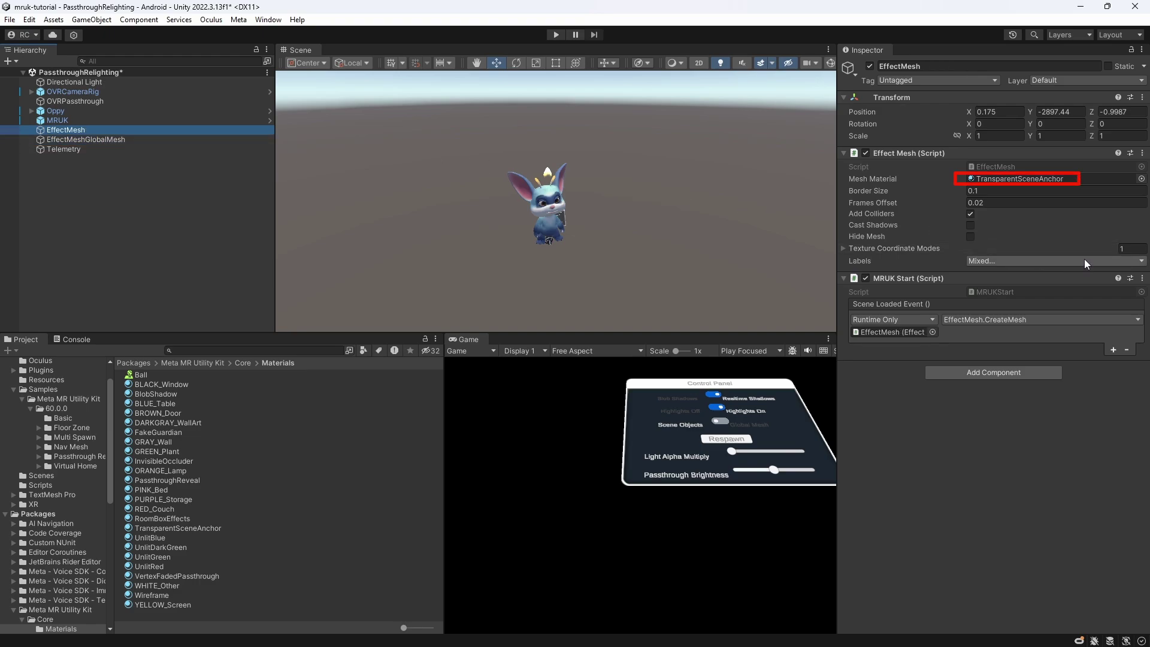
left_click(1023, 179)
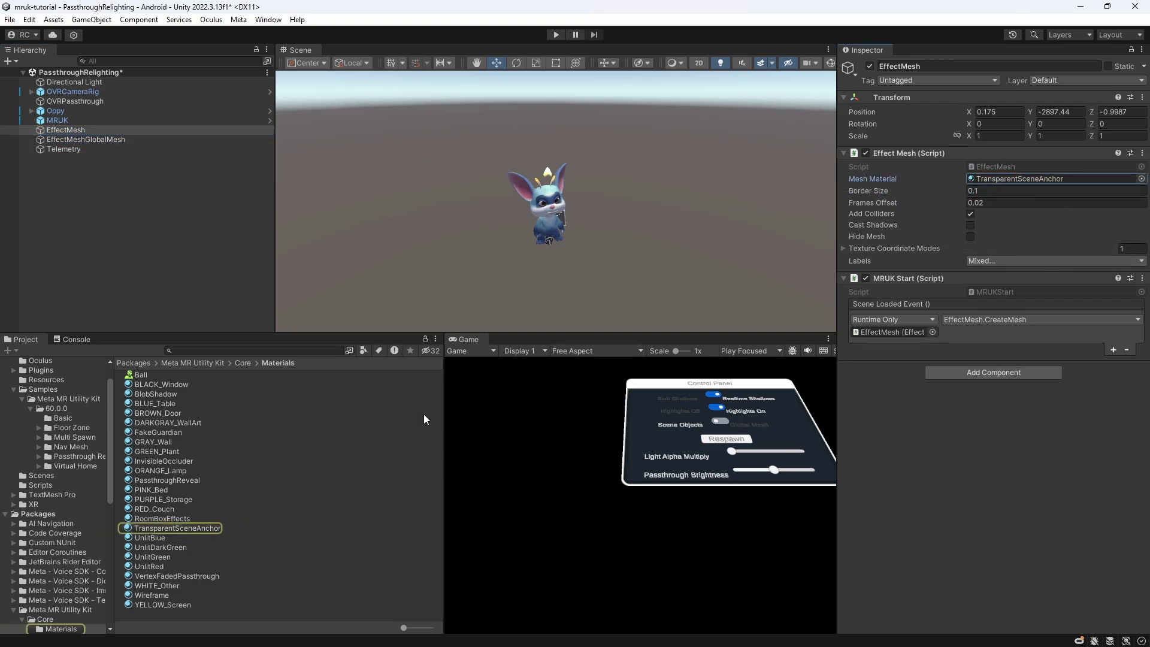
left_click(222, 525)
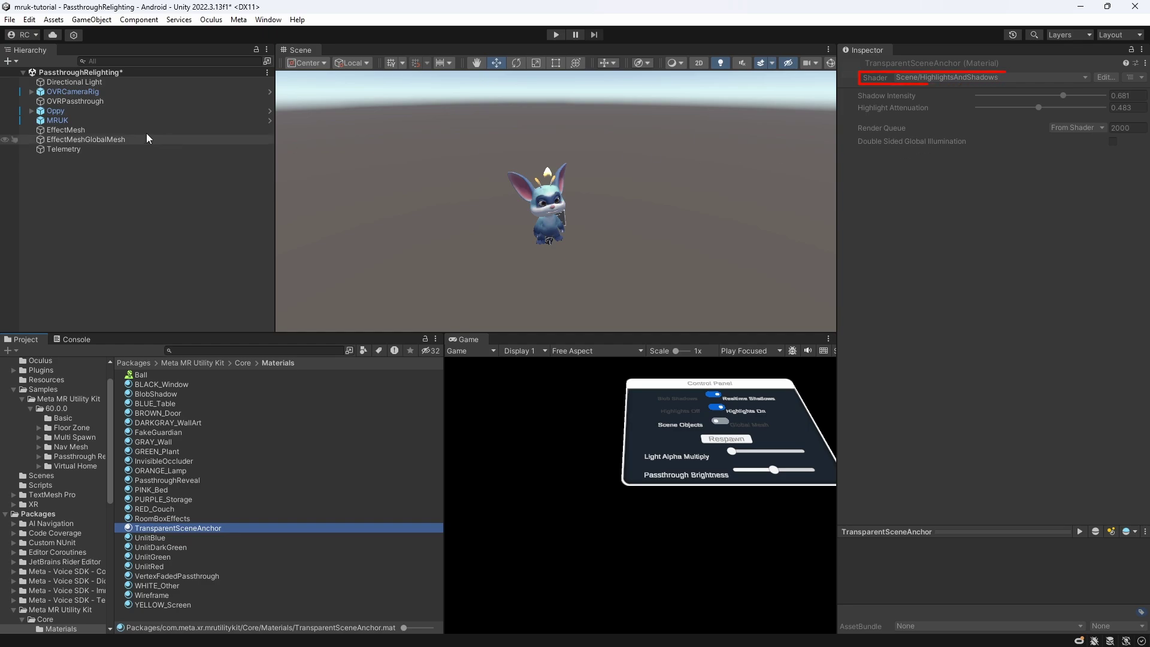
left_click(124, 130)
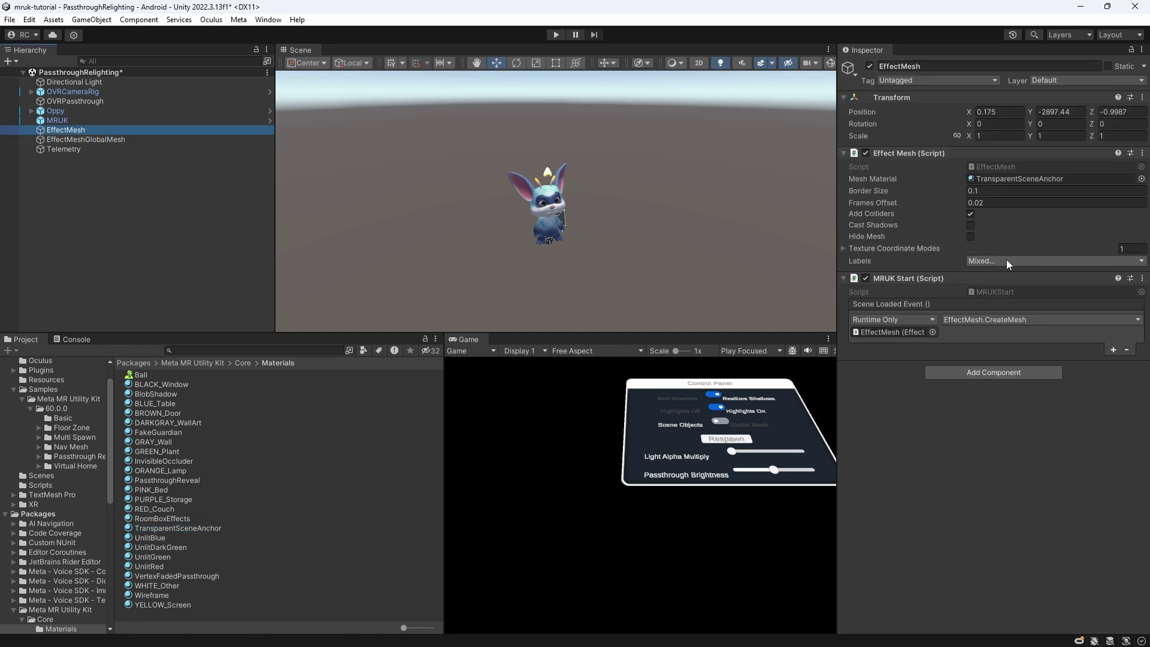
- Compare the scene Labels lists of EffectMesh and EffectMeshGlobalMesh
left_click(1136, 262)
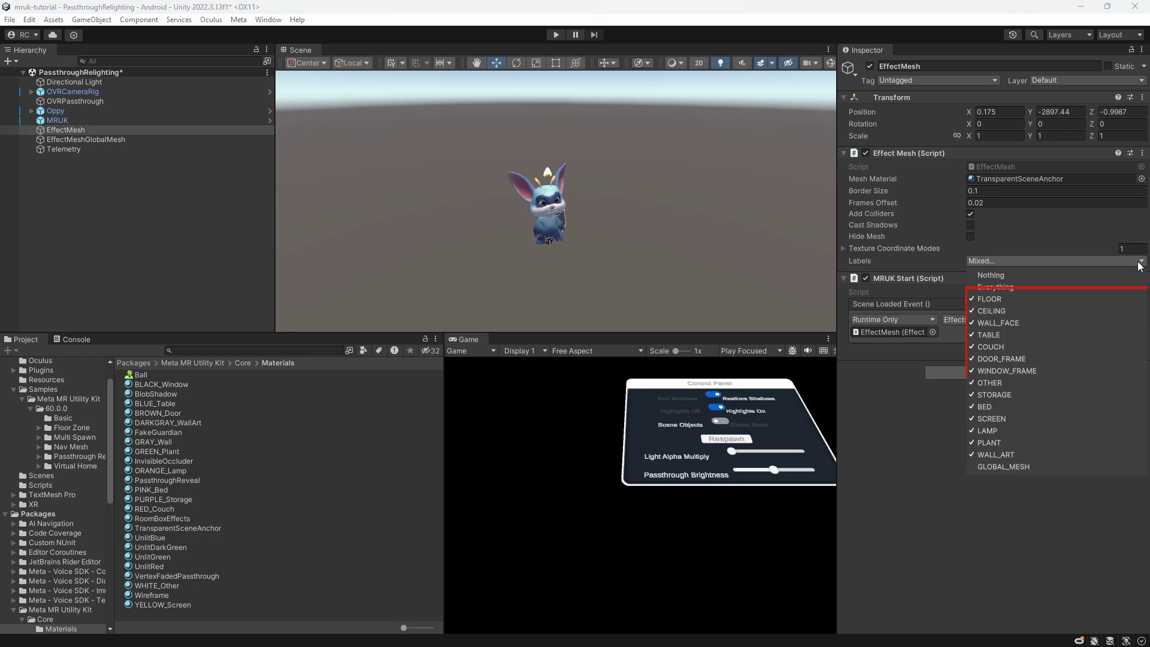
left_click(914, 412)
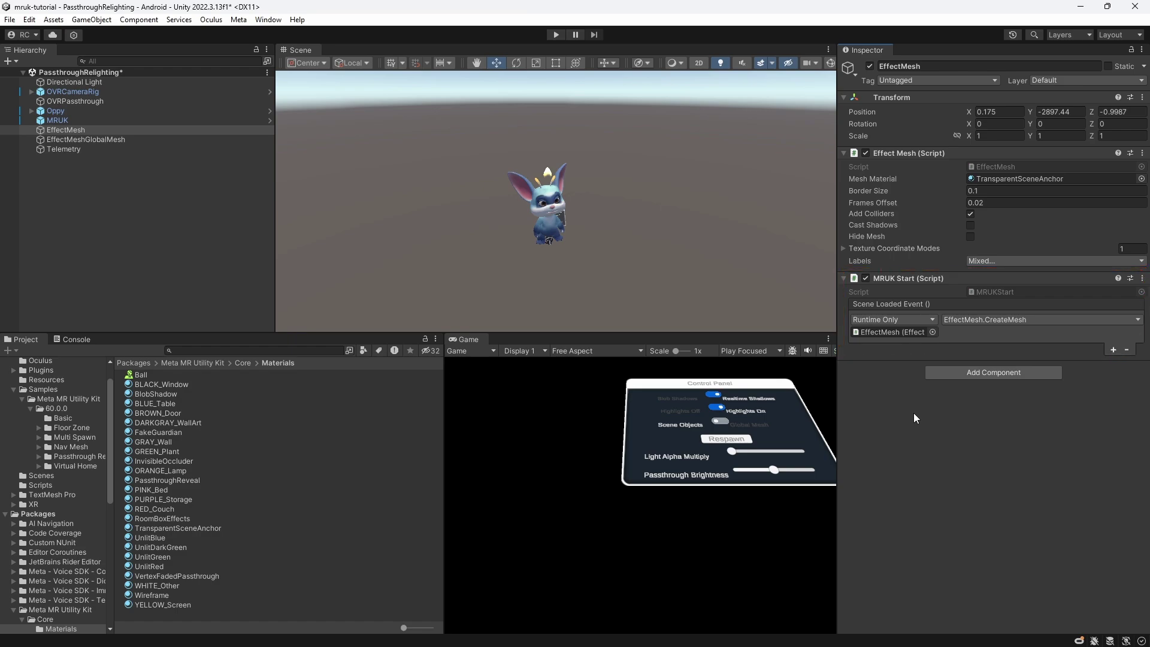
left_click(121, 139)
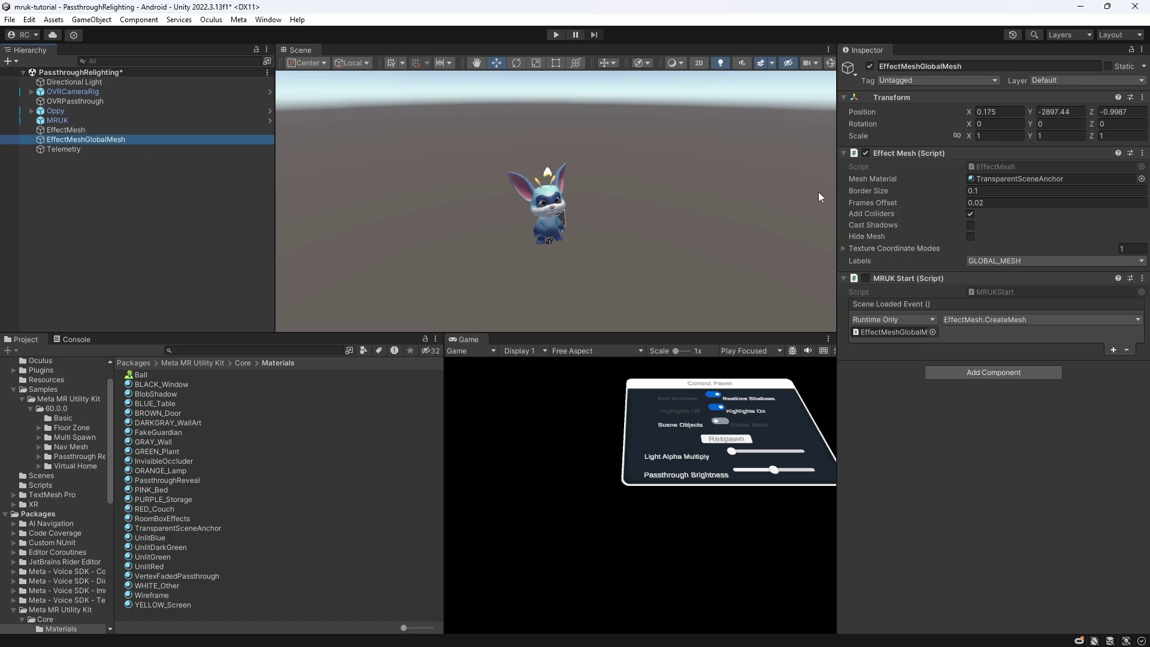
left_click(1021, 261)
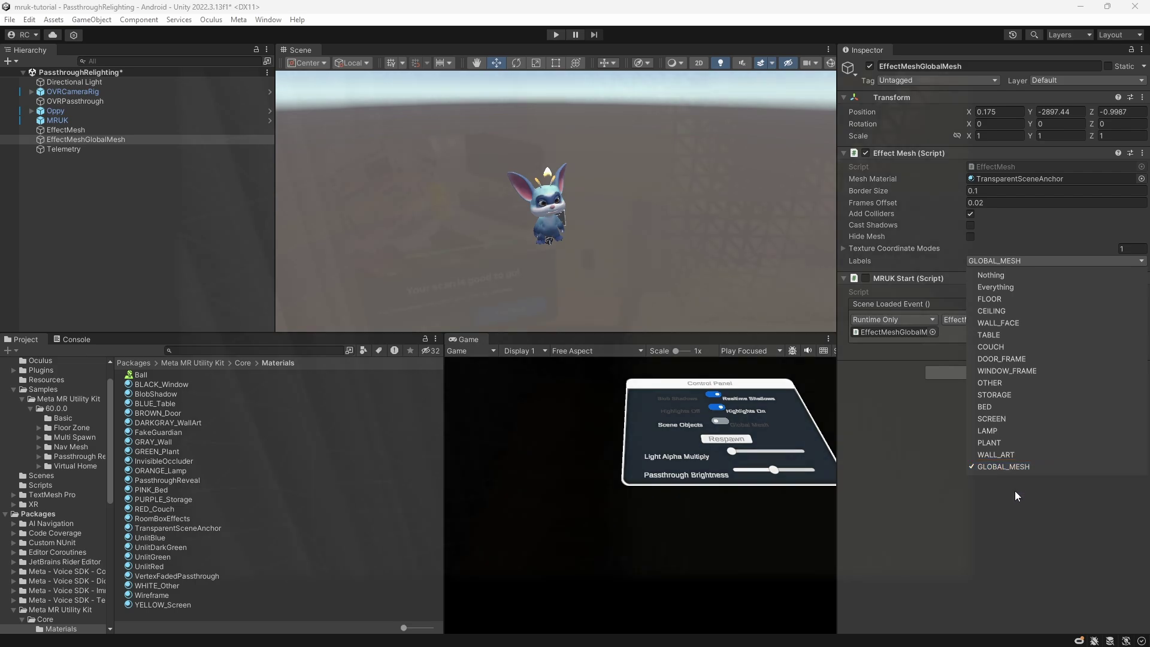
left_click(1014, 491)
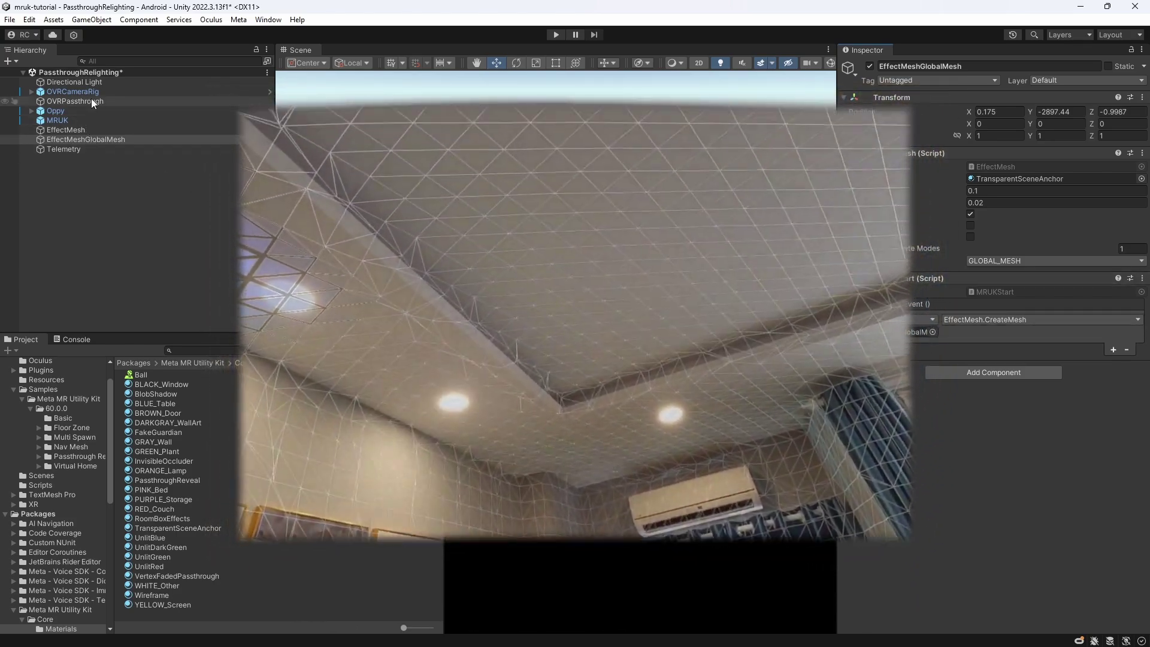
- Frame ControlPanel and step through HighlightsSettings, SceneSettings, RespawnOppy, HighlightAlpha and PassthroughBrightness
left_click(91, 92)
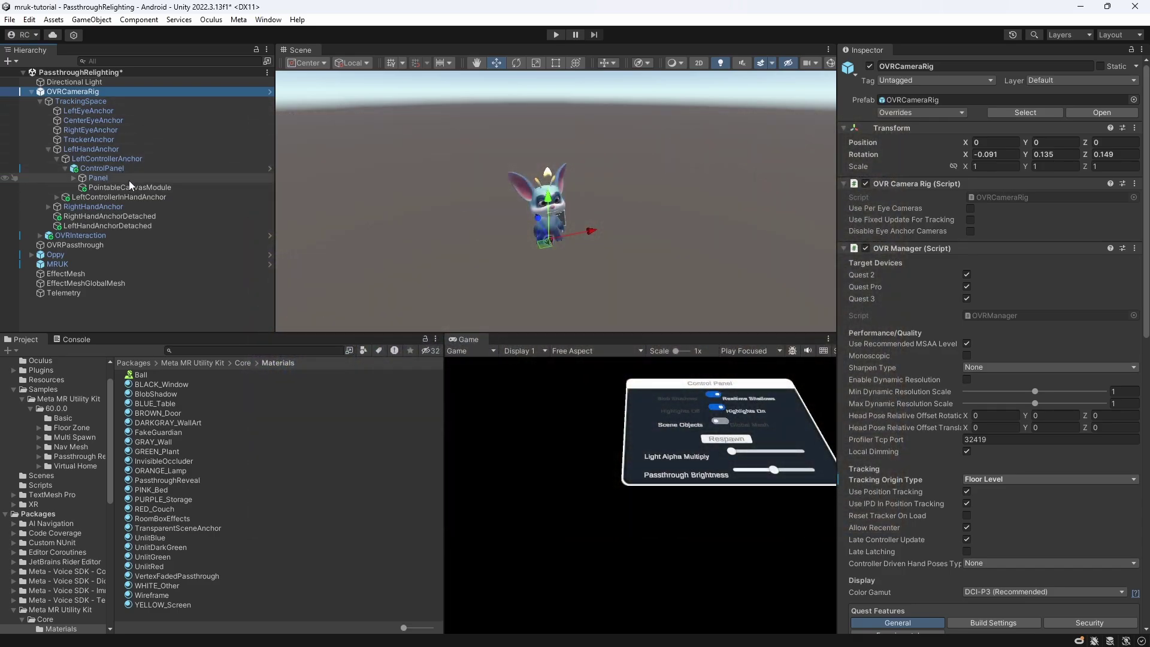
left_click(121, 169)
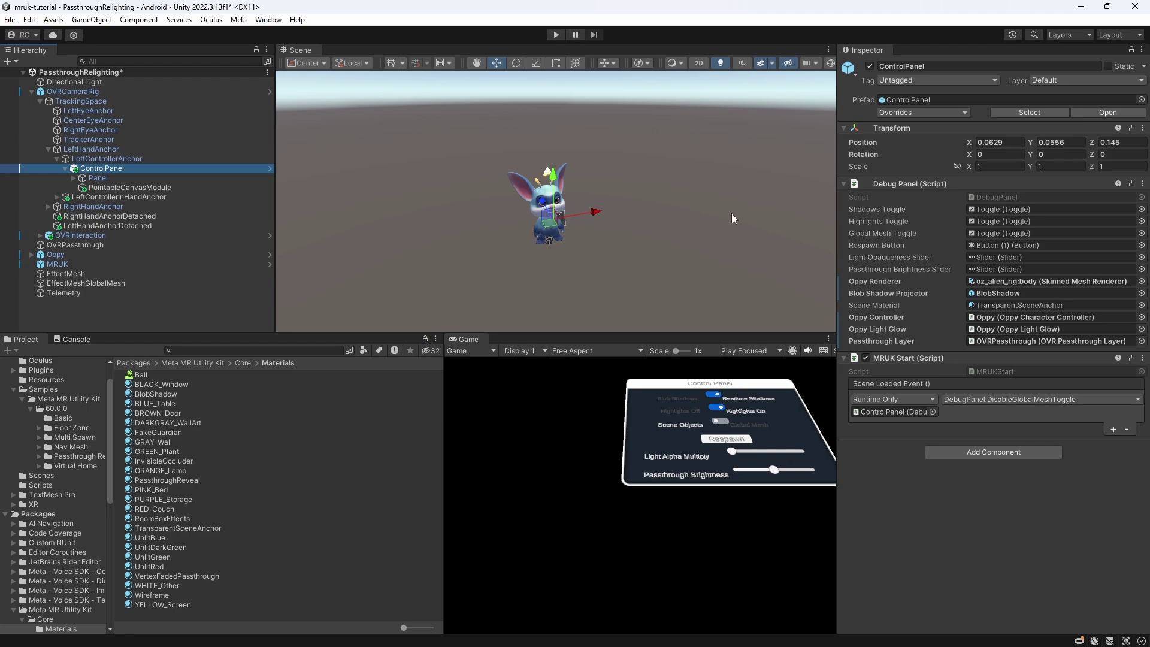
double_click(134, 169)
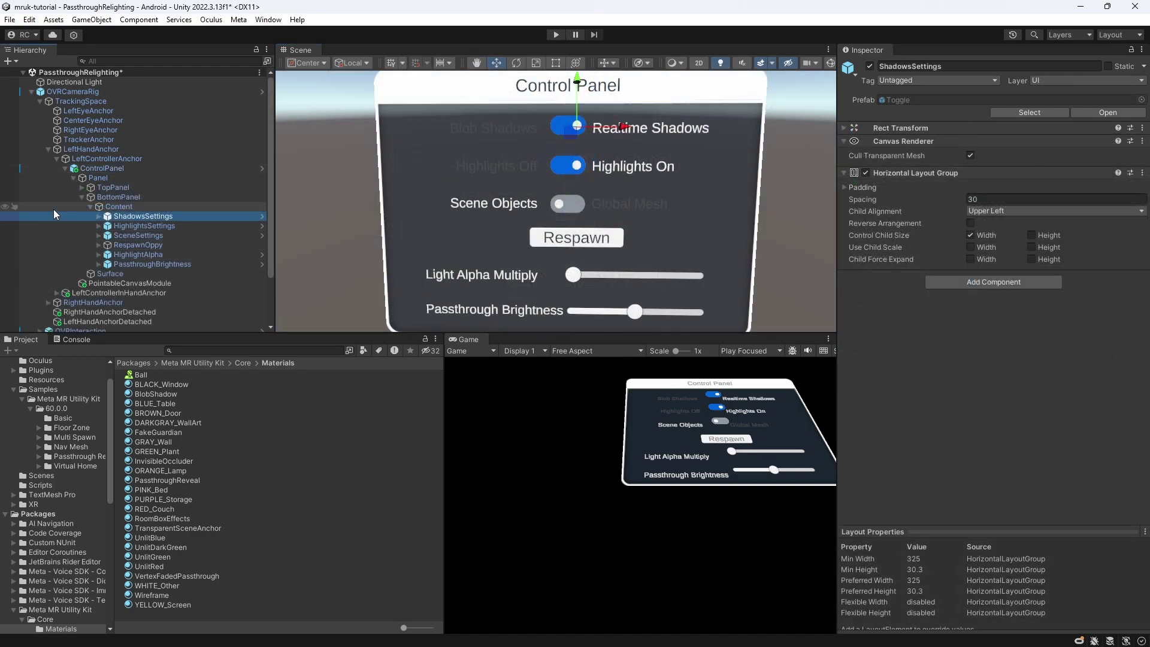
key("Down")
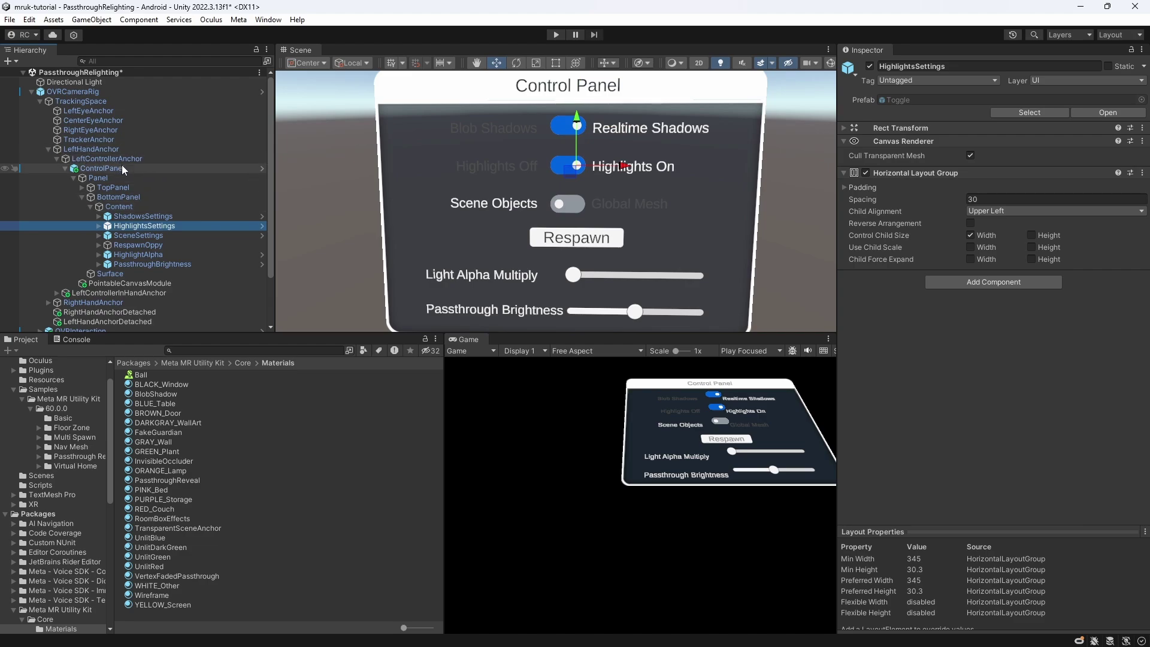
key("Down")
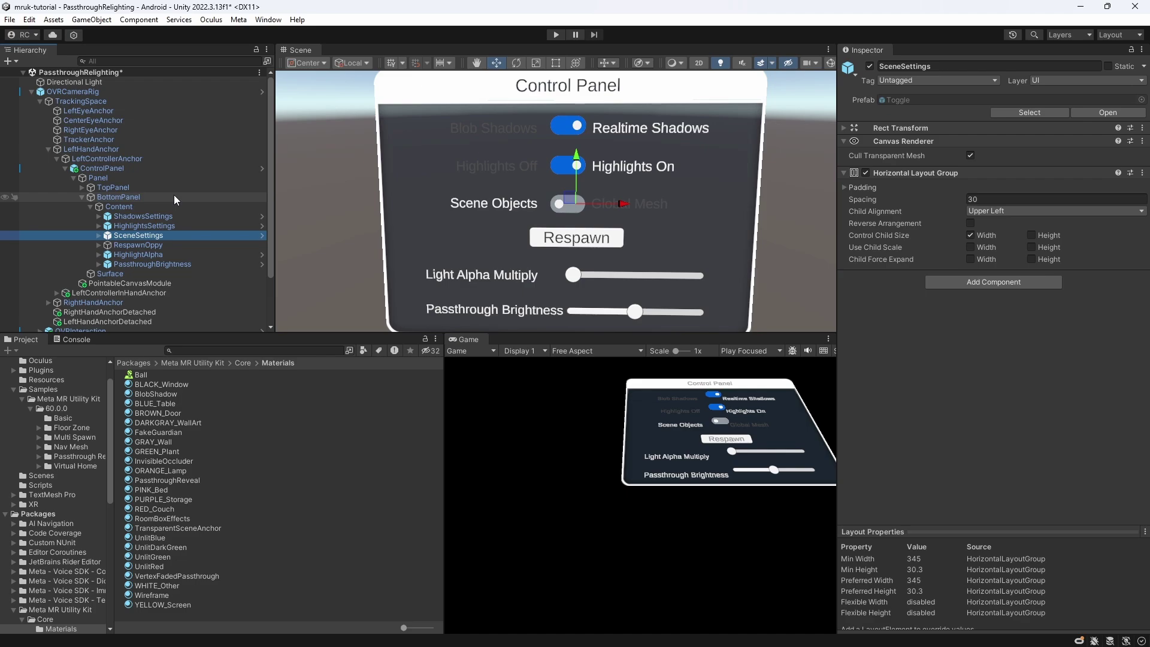
key("Down")
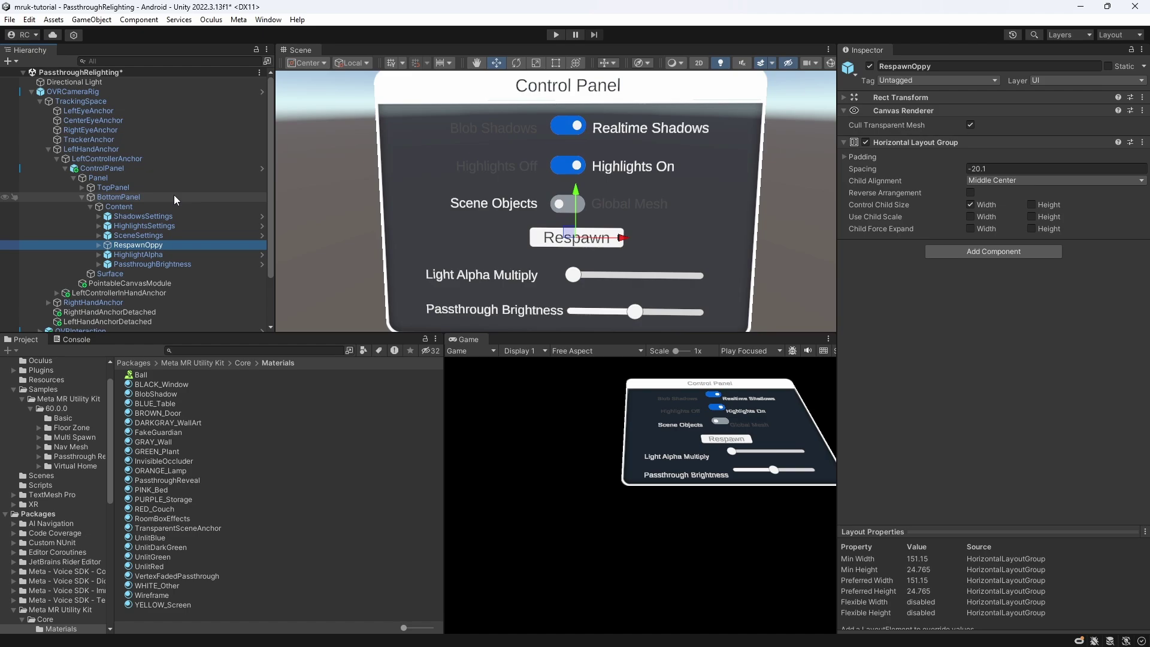
key("Down")
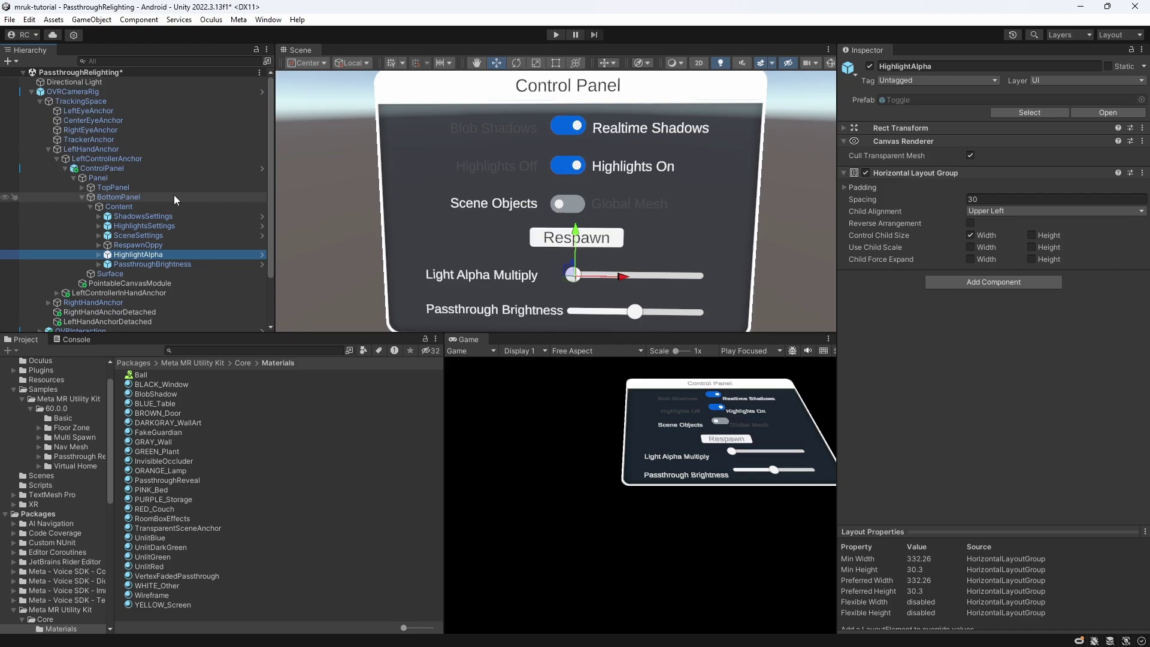
key("Down")
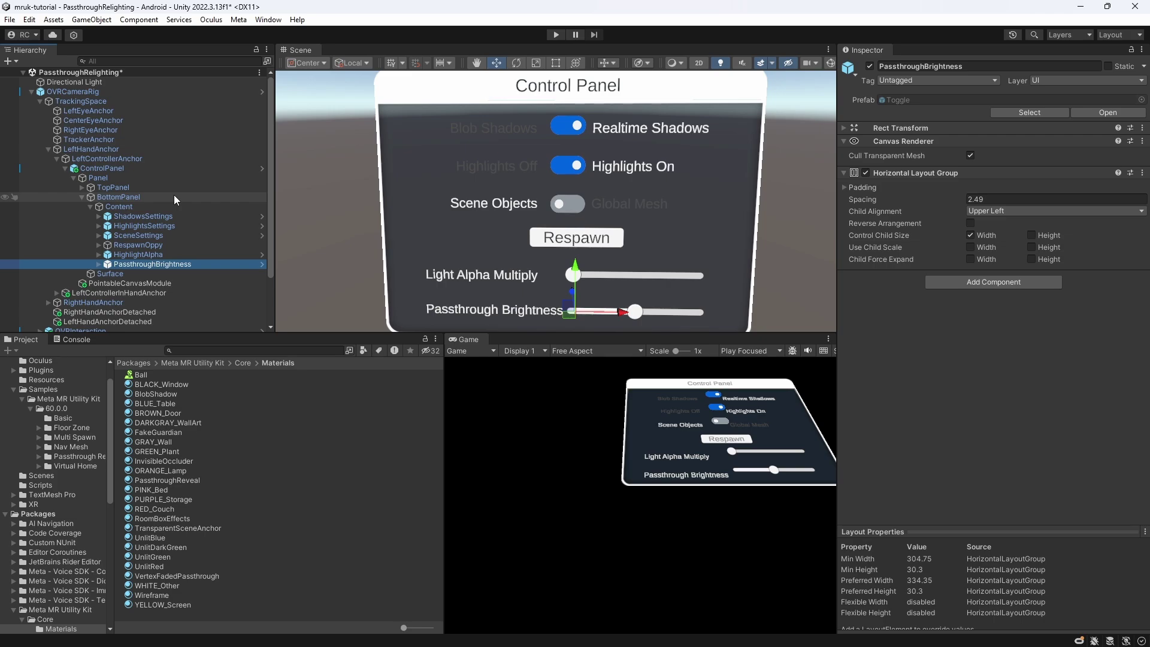
left_click(127, 168)
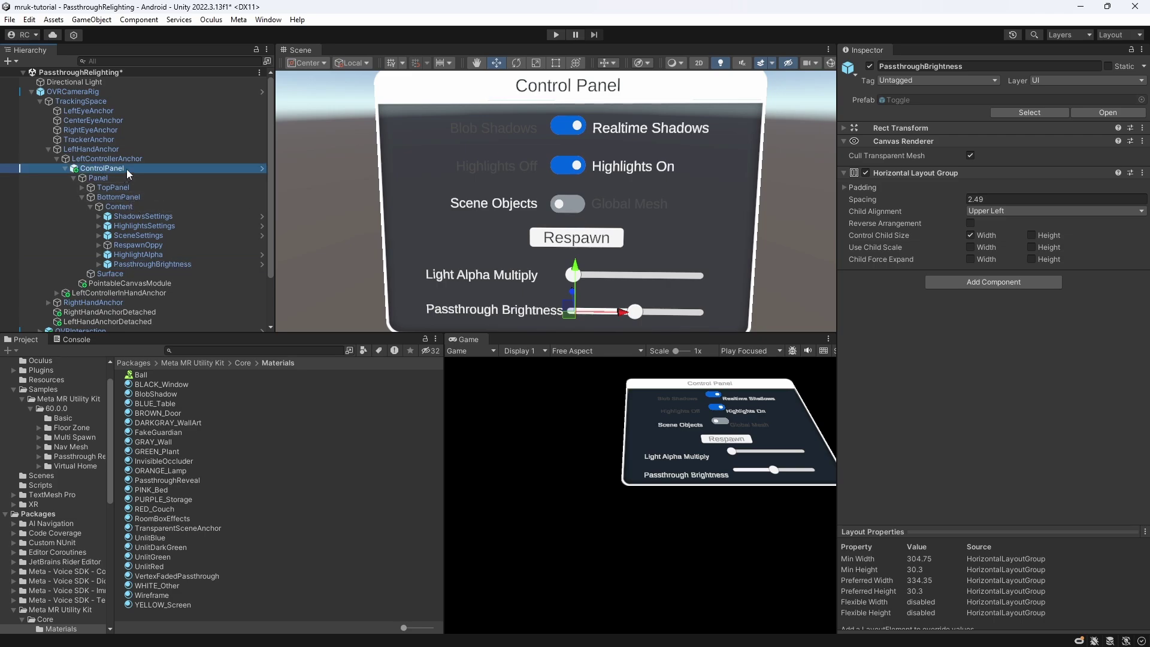
- Open DebugPanel.cs and trace the globalMeshToggle onValueChanged listener to GlobalMeshSettingsToggled
left_click(1017, 197)
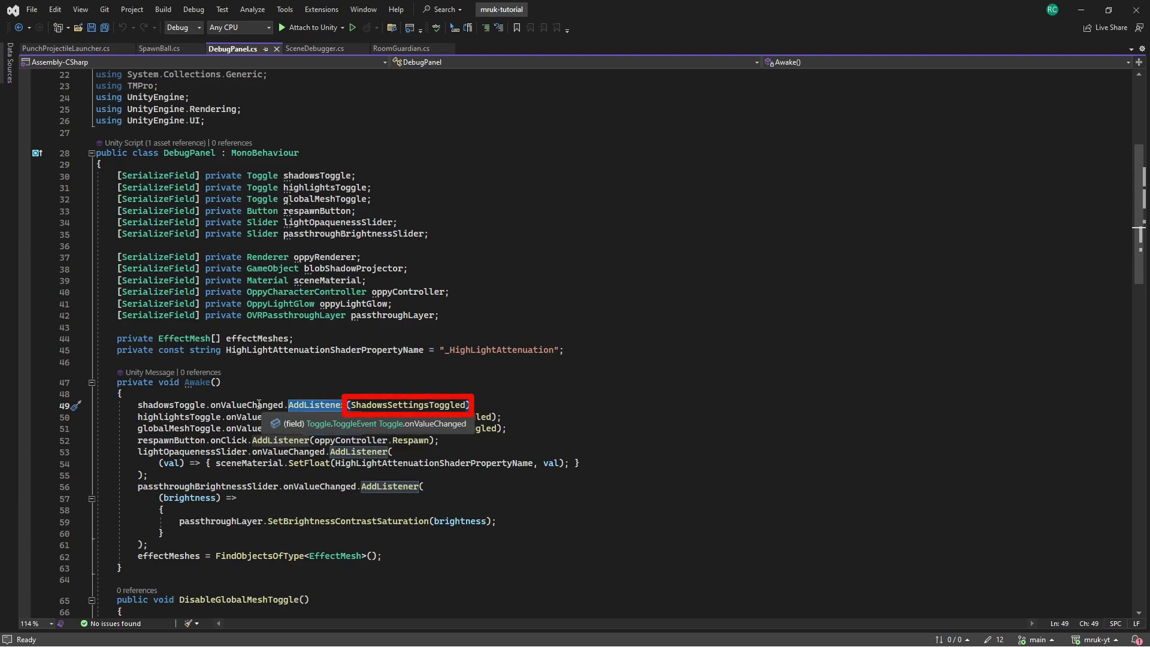
double_click(258, 405)
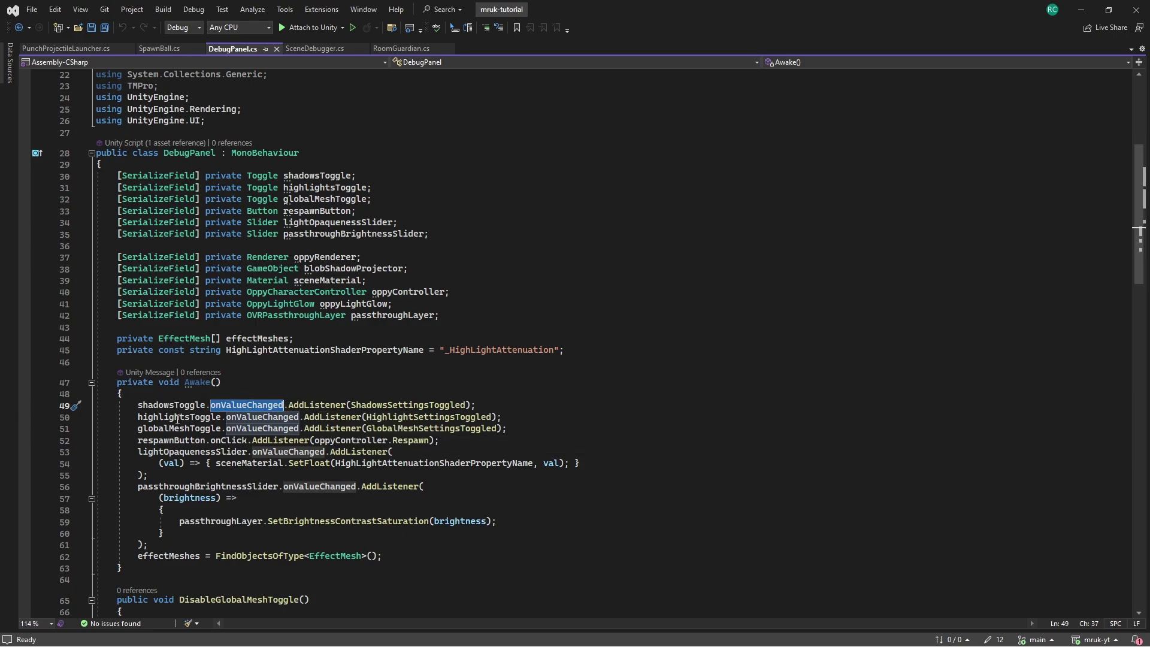
left_click_drag(139, 428, 356, 430)
left_click(426, 430)
double_click(427, 430)
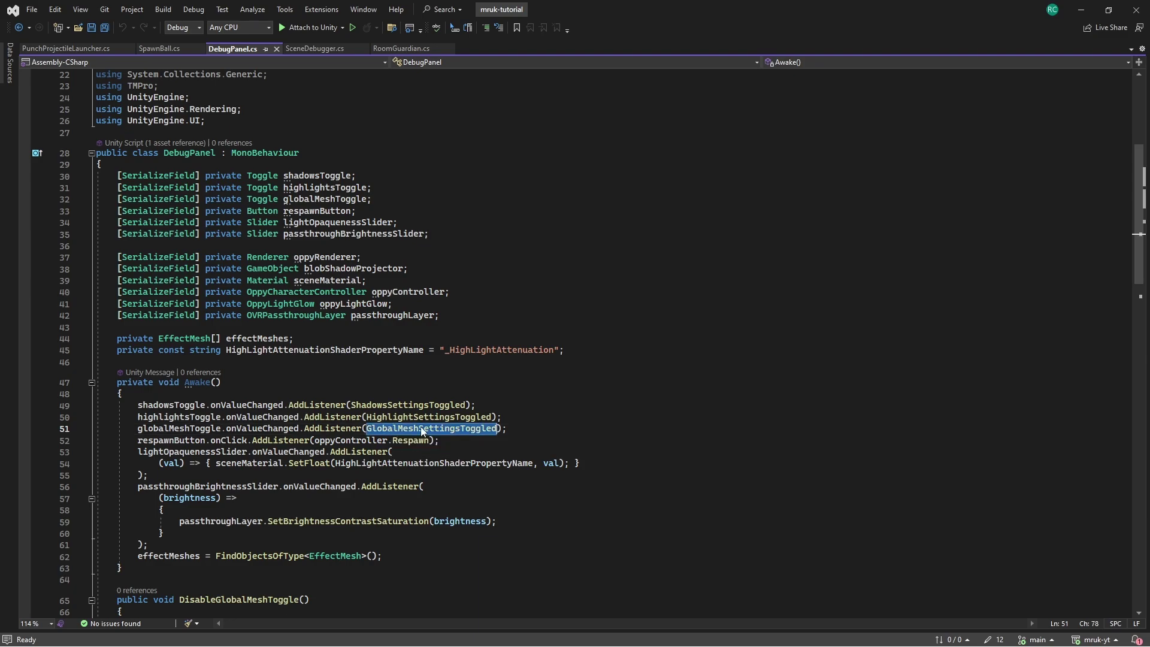
scroll(560, 403, "down", 15)
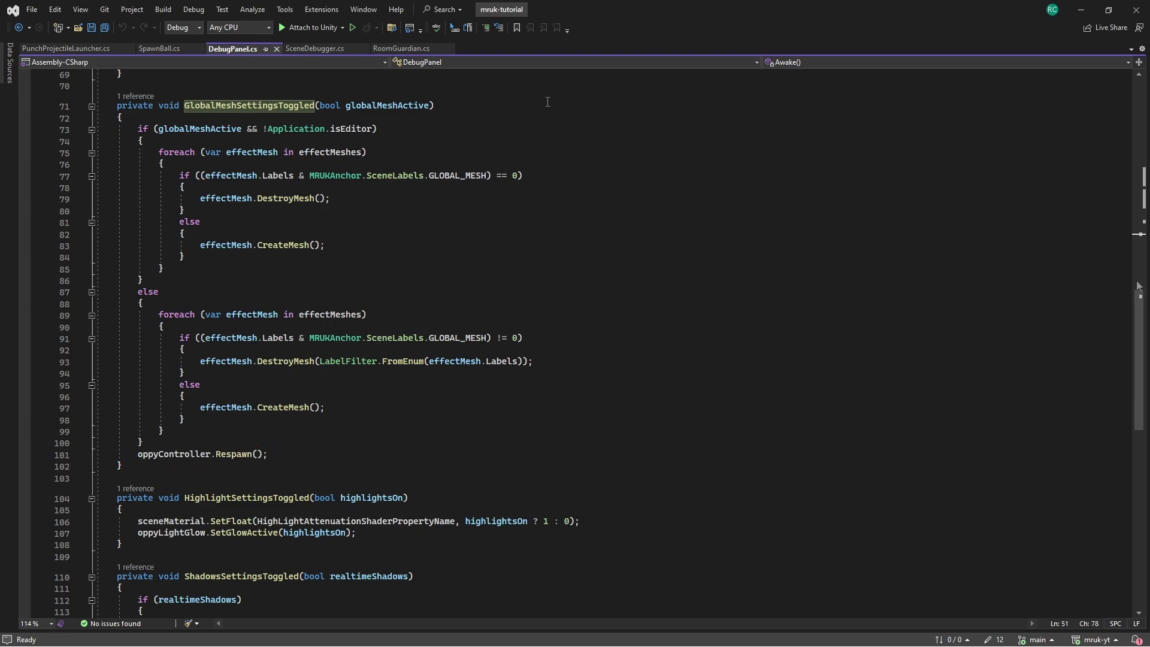
scroll(1133, 320, "down", 2)
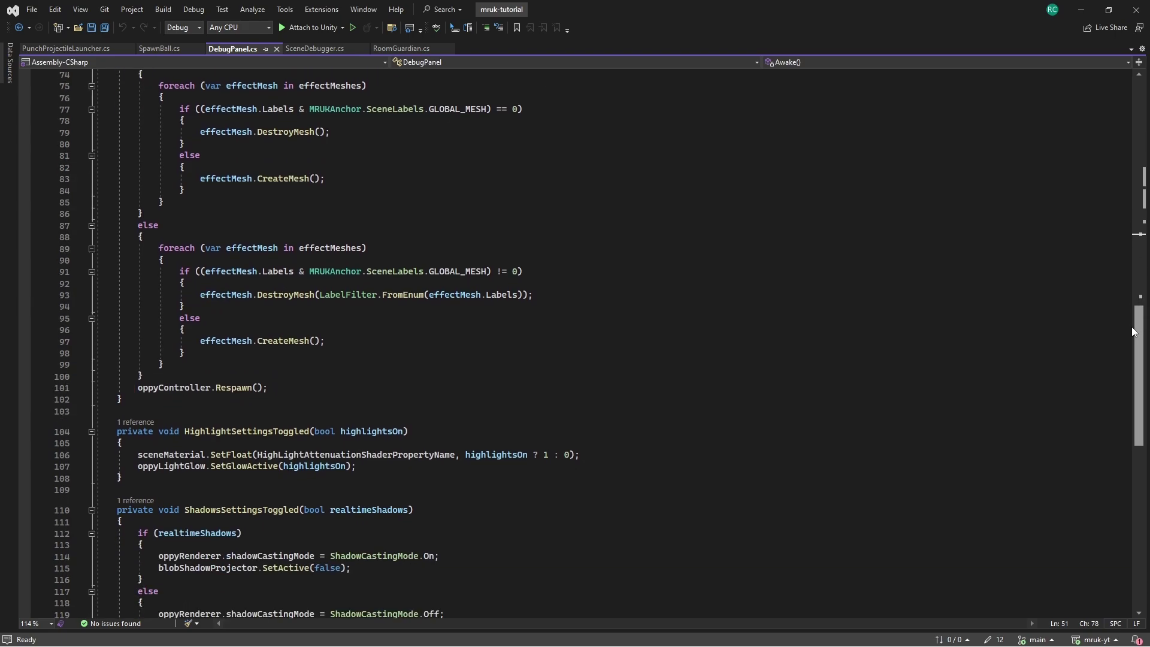
left_click_drag(1132, 327, 1133, 353)
double_click(242, 402)
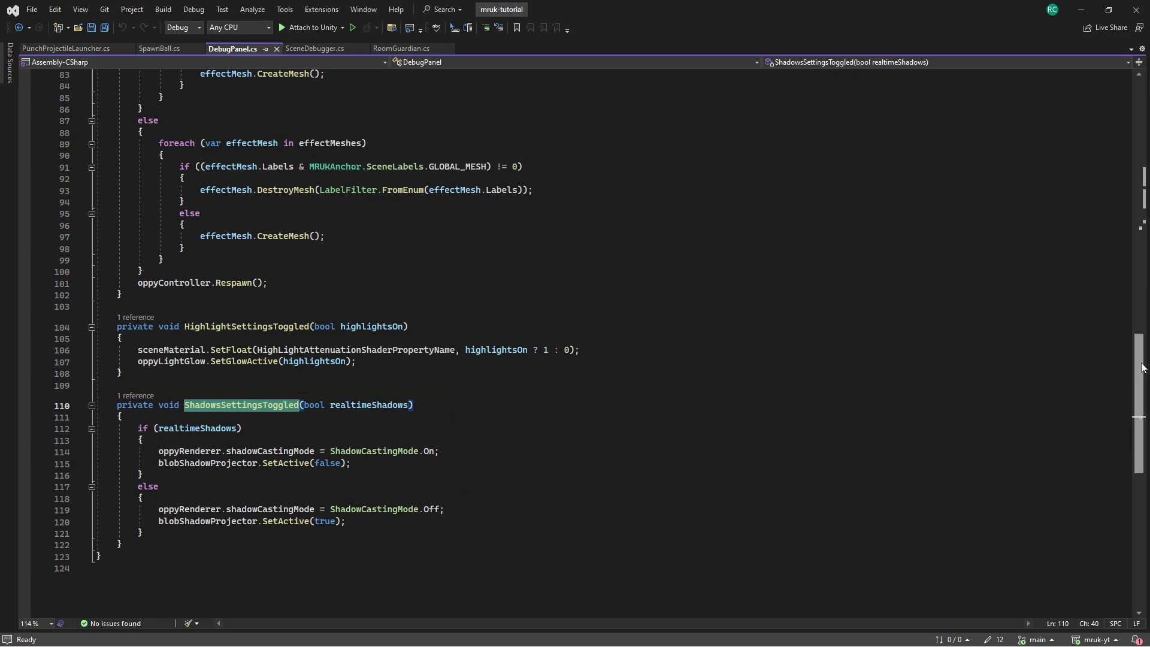
left_click_drag(1138, 364, 1122, 175)
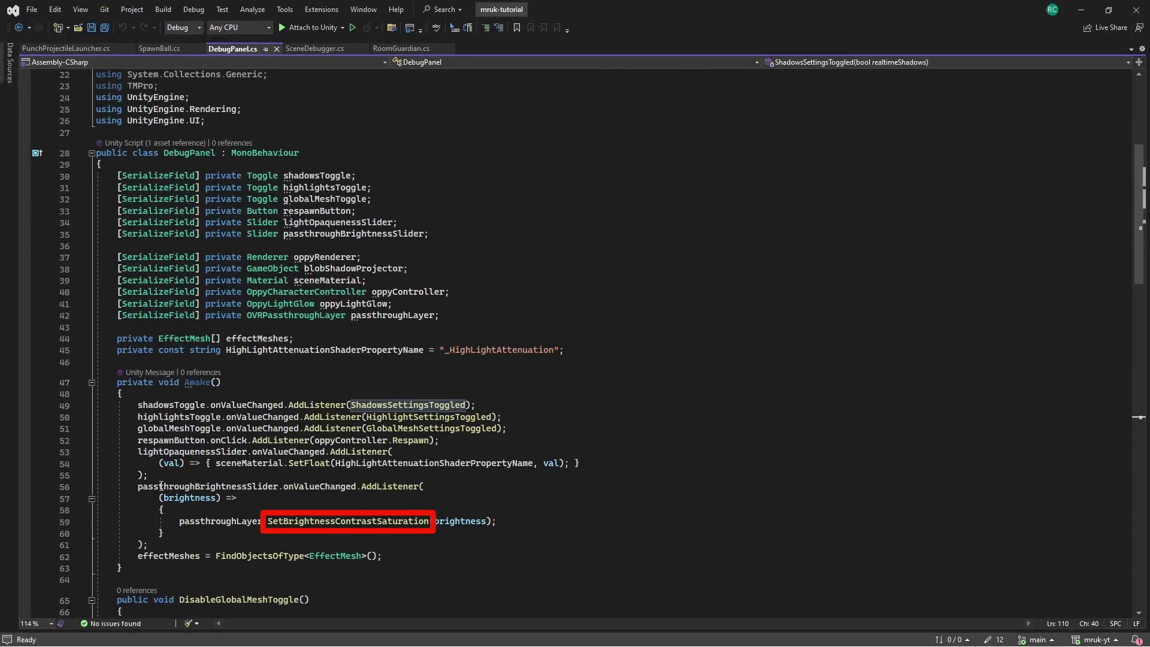
double_click(239, 488)
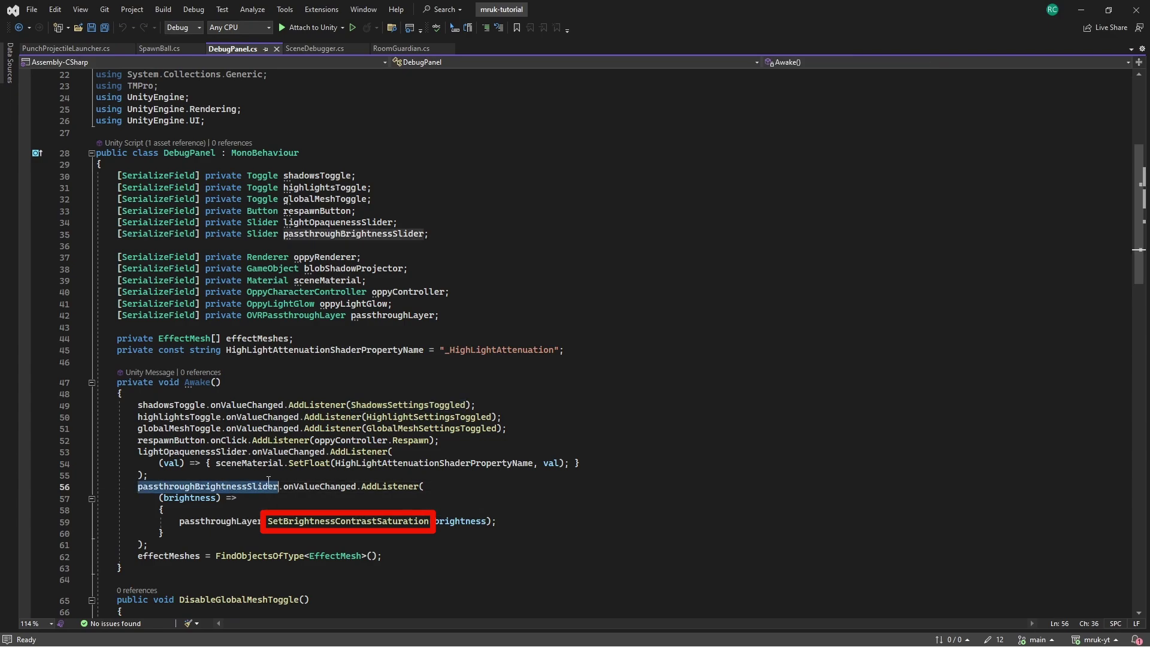
double_click(195, 498)
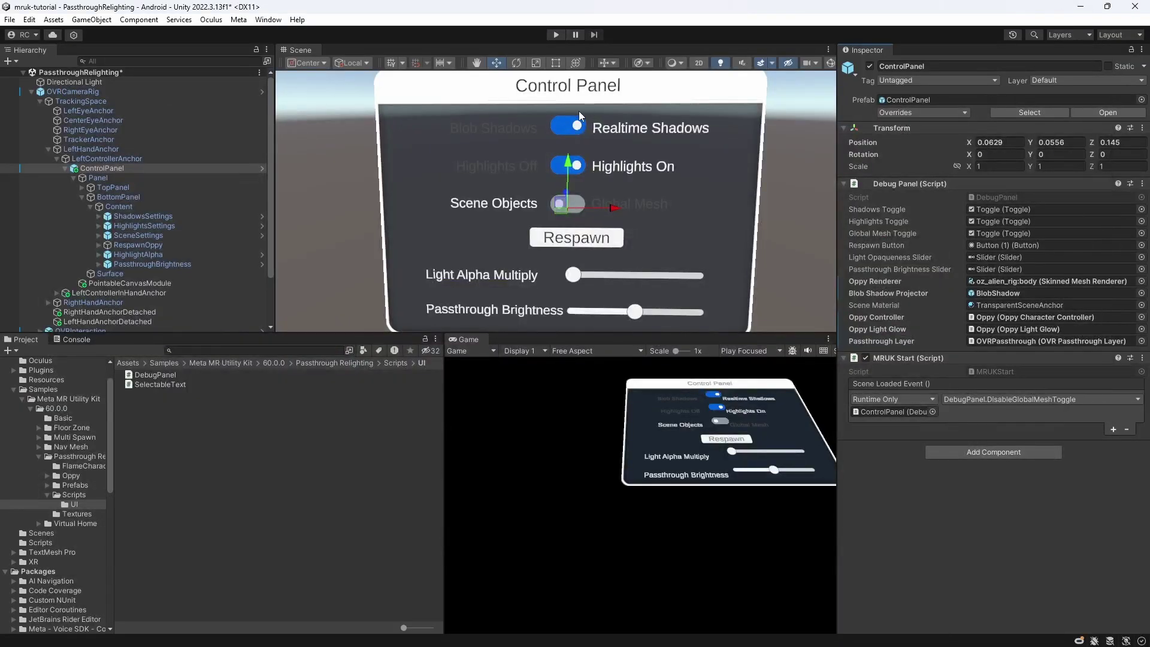
- Pull the scene view back to Oppy, collapse OVRCameraRig, and save the scene
left_click_drag(597, 173, 513, 183, "alt")
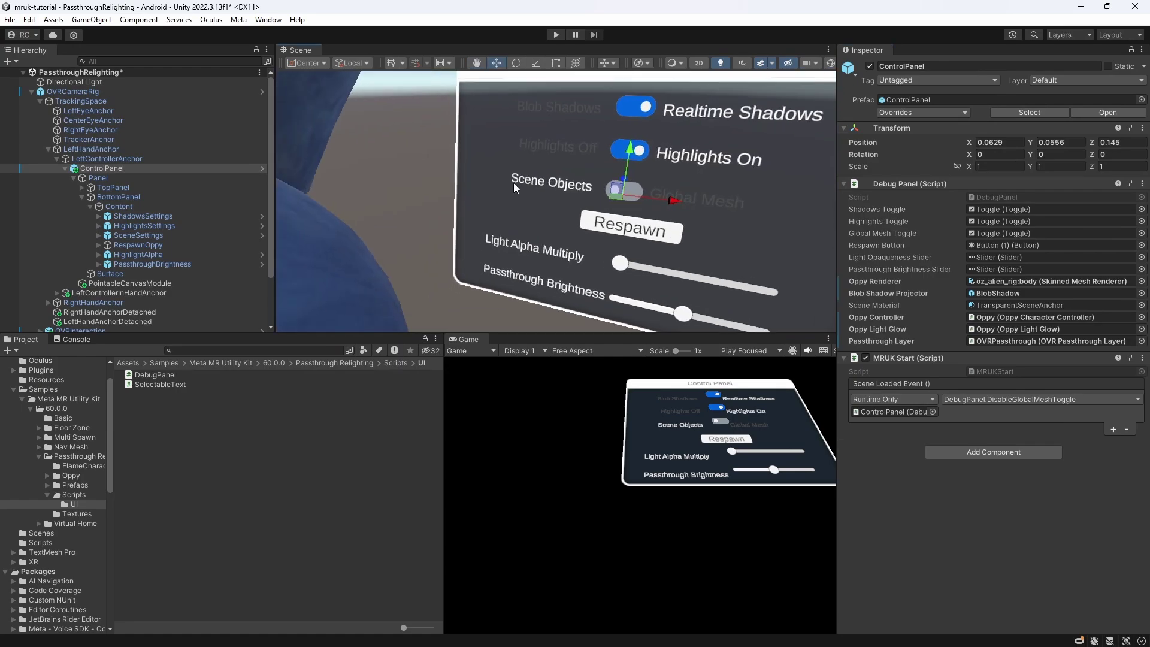
scroll(515, 182, "down", 5)
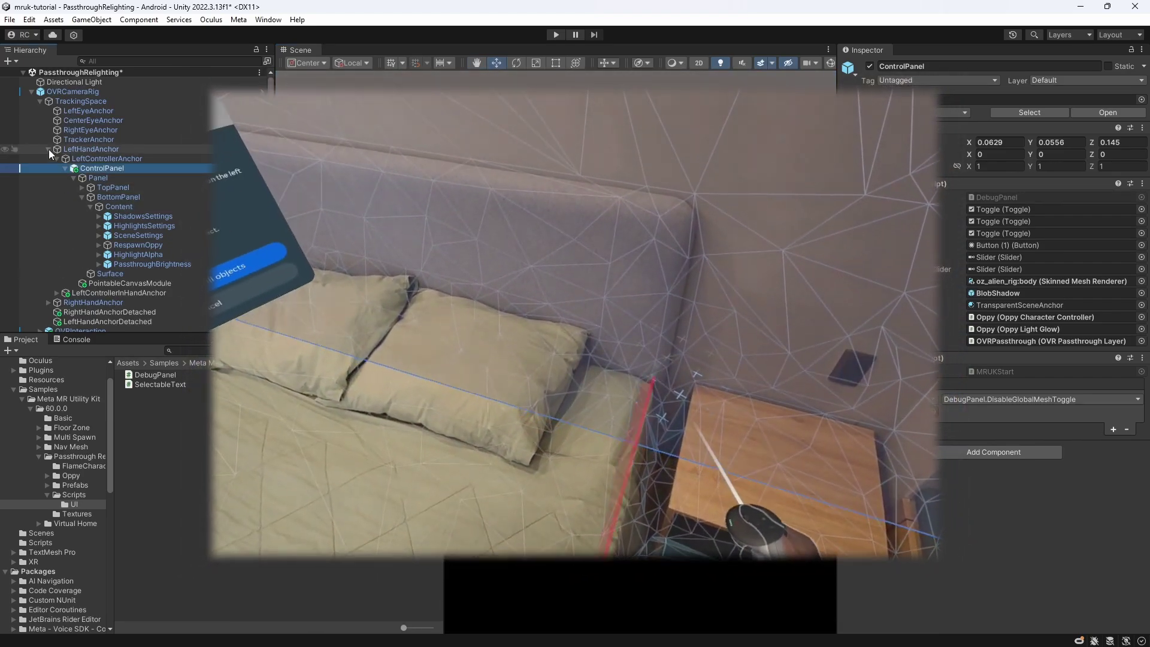
left_click(31, 91)
key("ctrl+s")
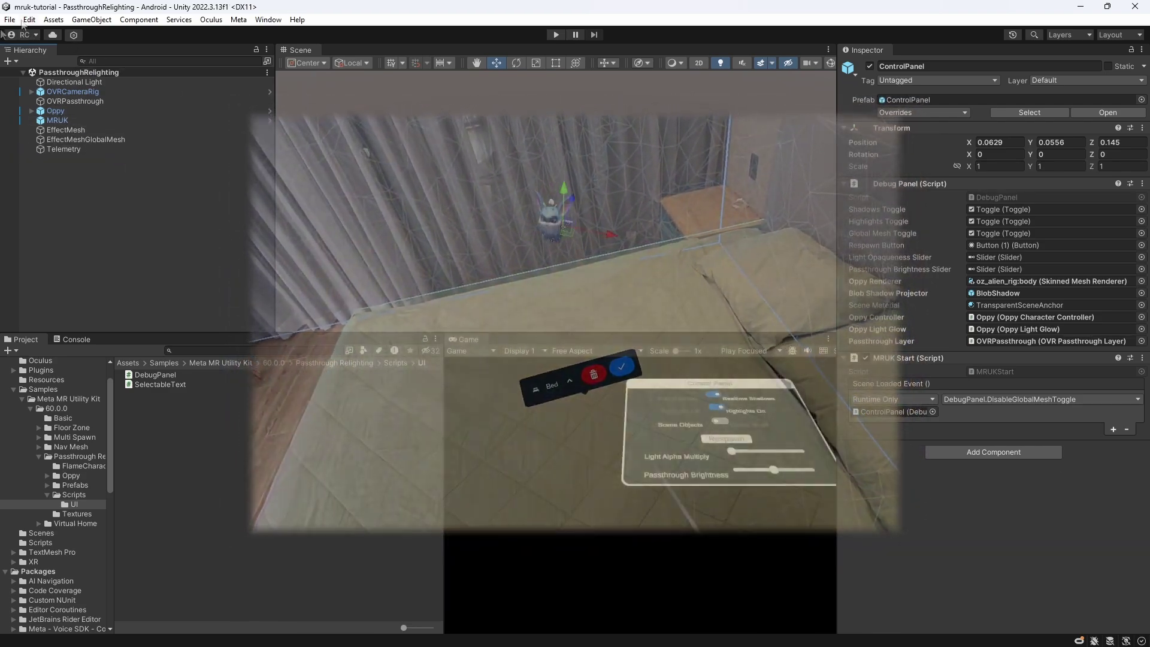
- In Build Settings, add the open PassthroughRelighting scene and remove SampleScene from the list
left_click(12, 19)
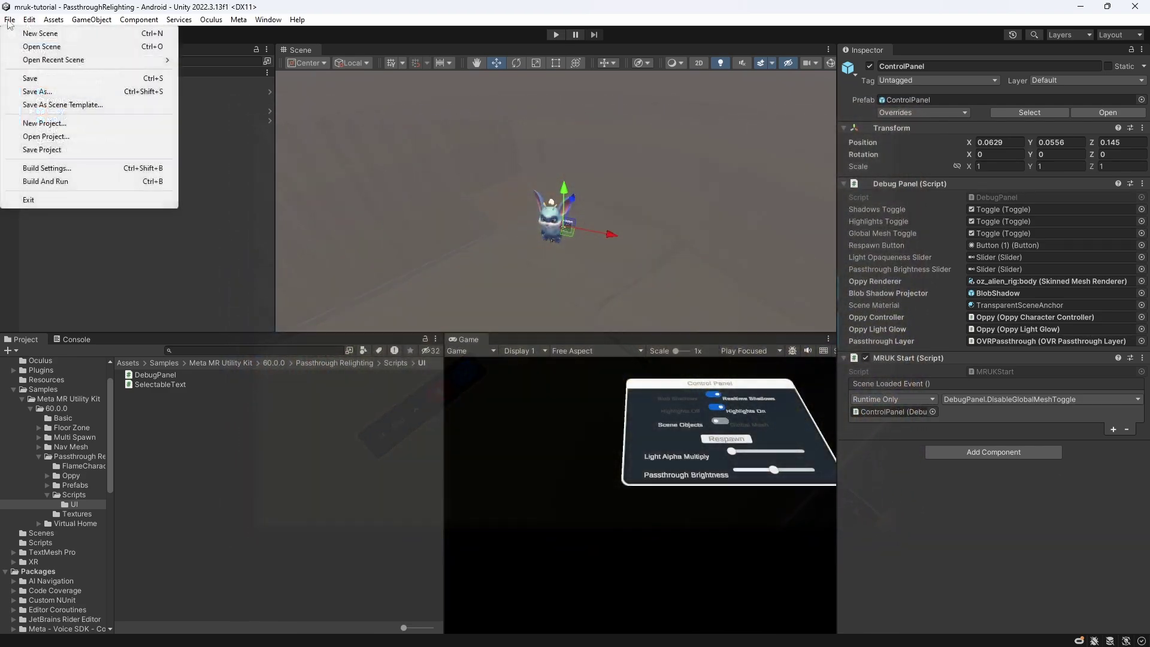
left_click(36, 167)
left_click_drag(360, 134, 321, 137)
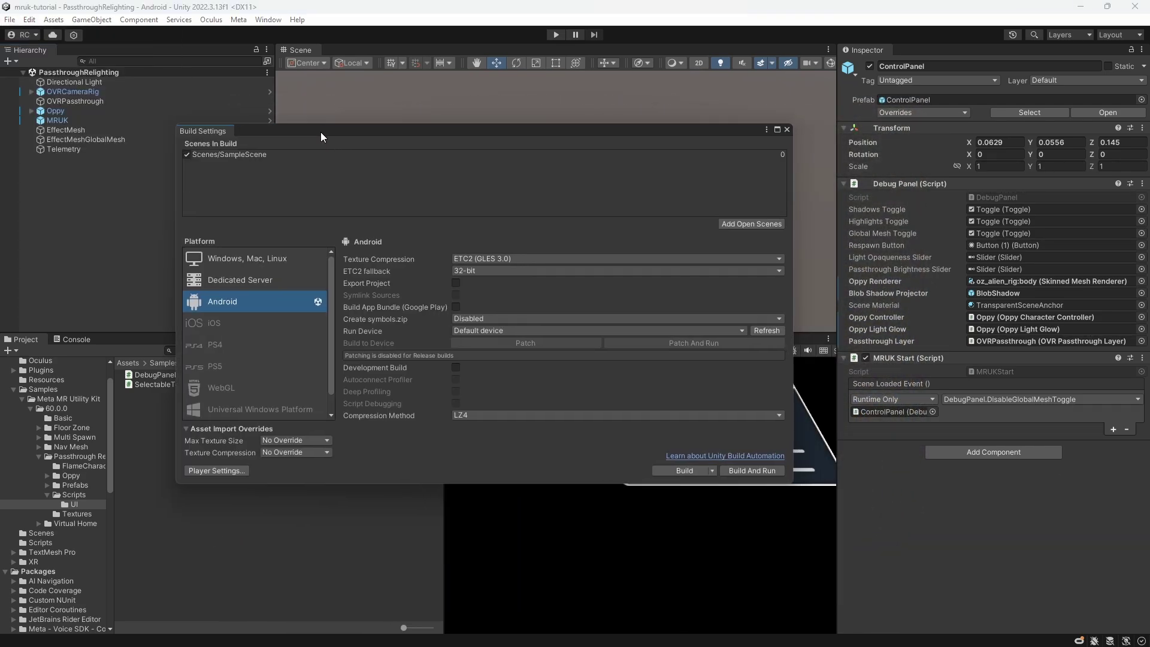
left_click(742, 223)
left_click(332, 154)
key("Delete")
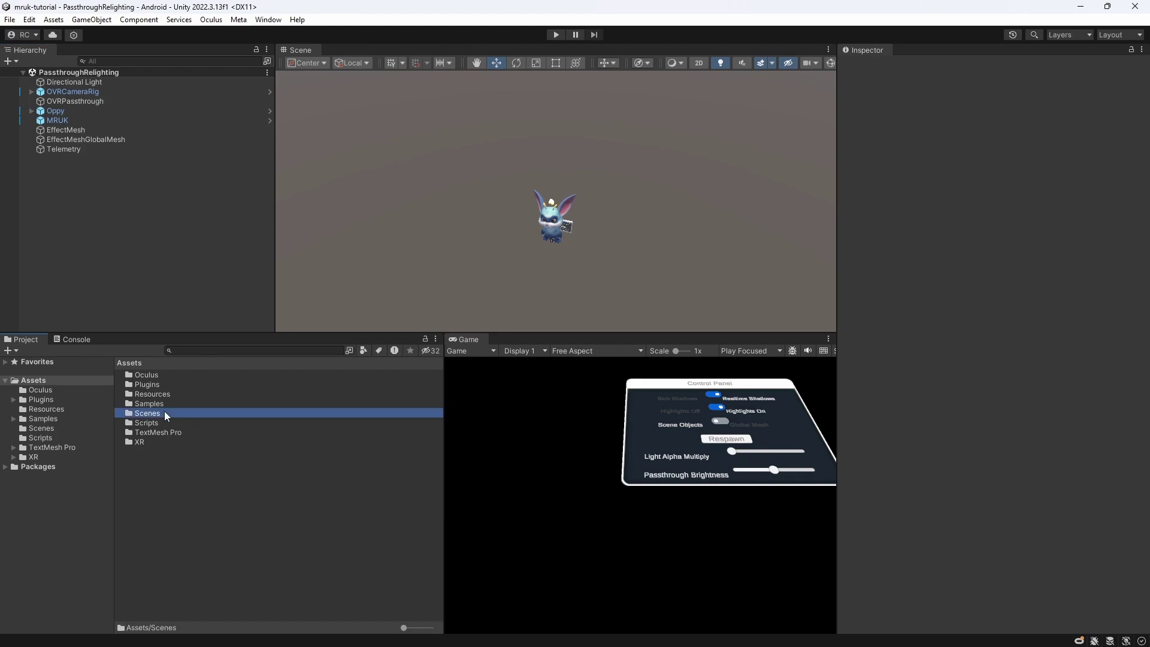
- Open Scenes/SampleScene and add the Passthrough and Room Model blocks from Building Blocks
double_click(164, 411)
double_click(166, 371)
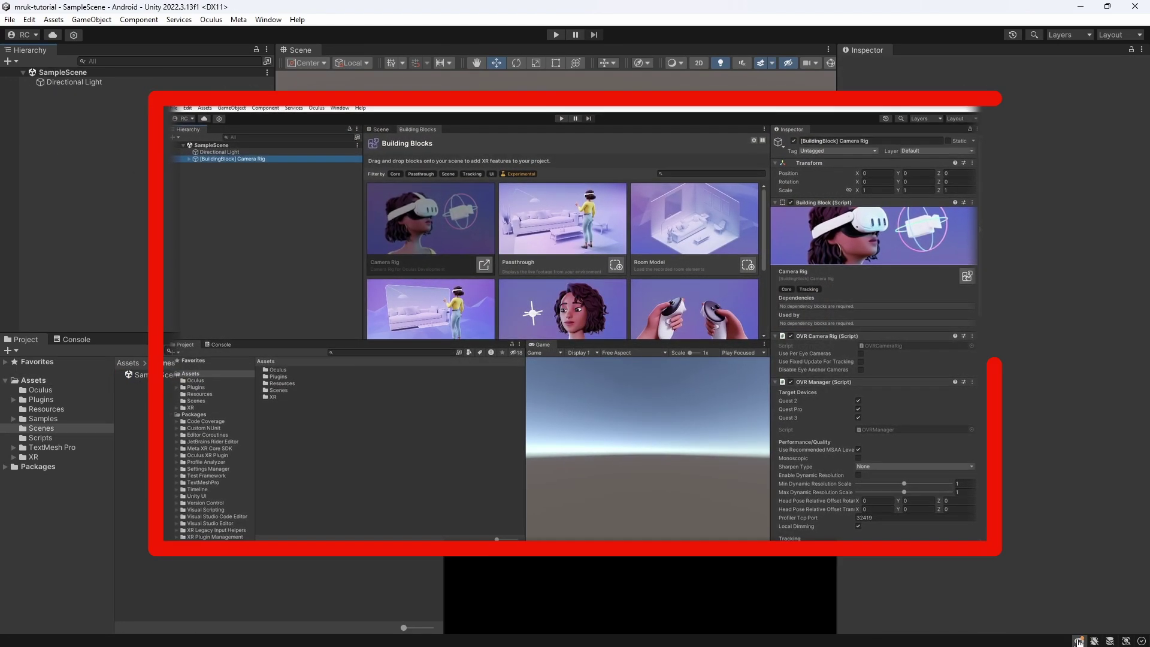
left_click(1079, 641)
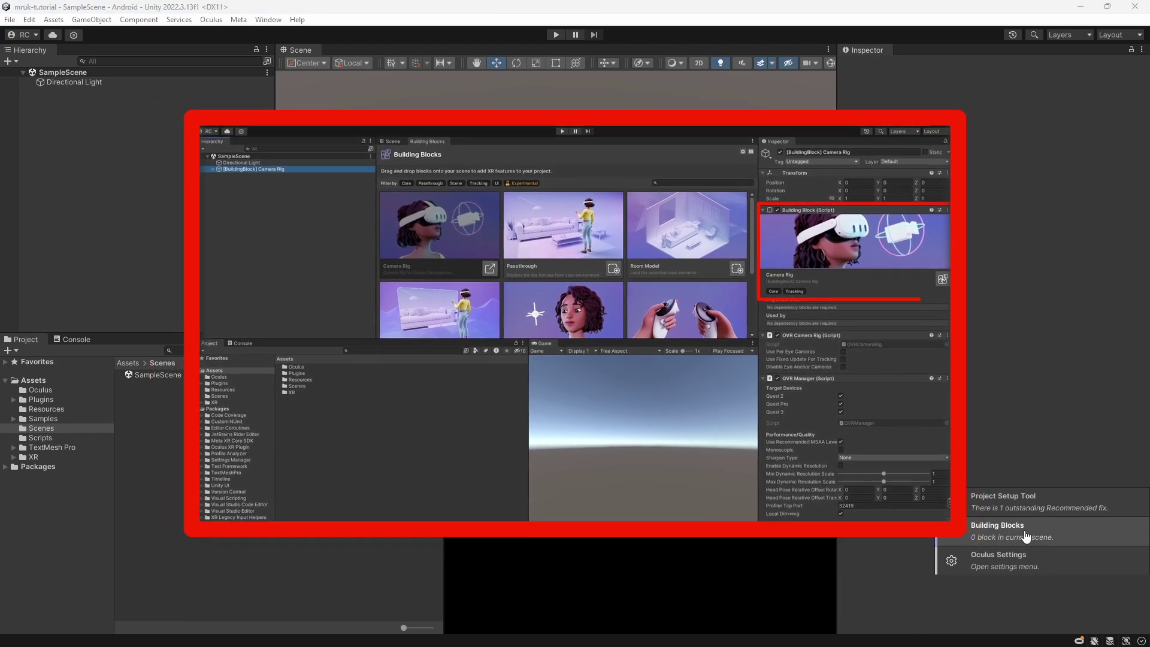
left_click(1026, 534)
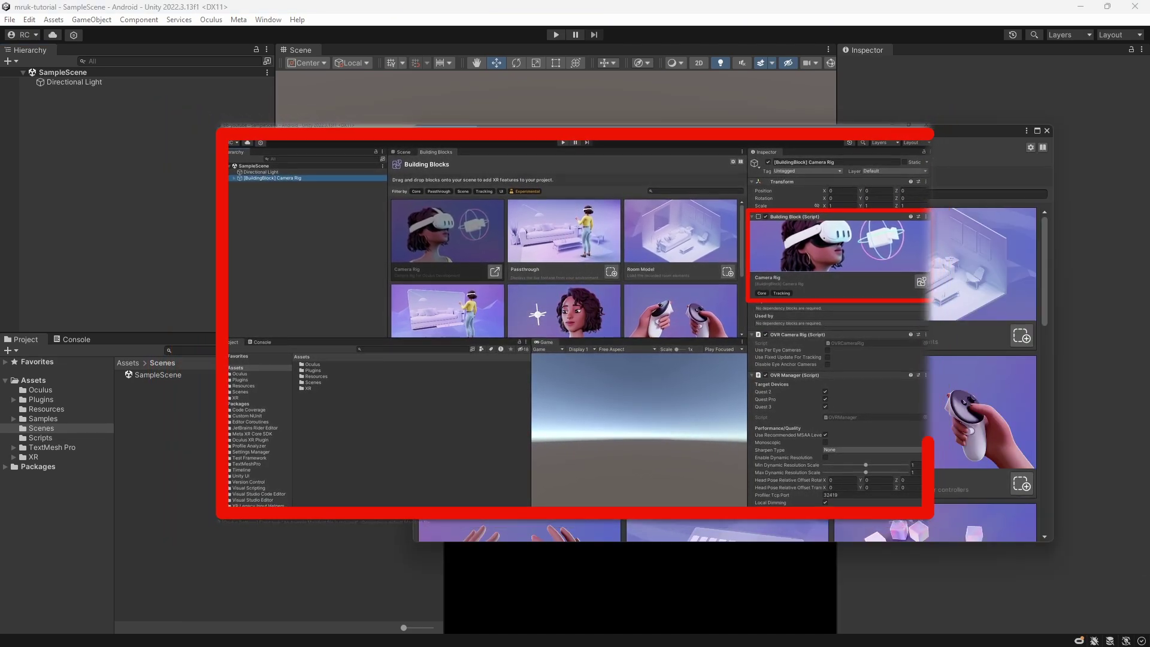
left_click(606, 336)
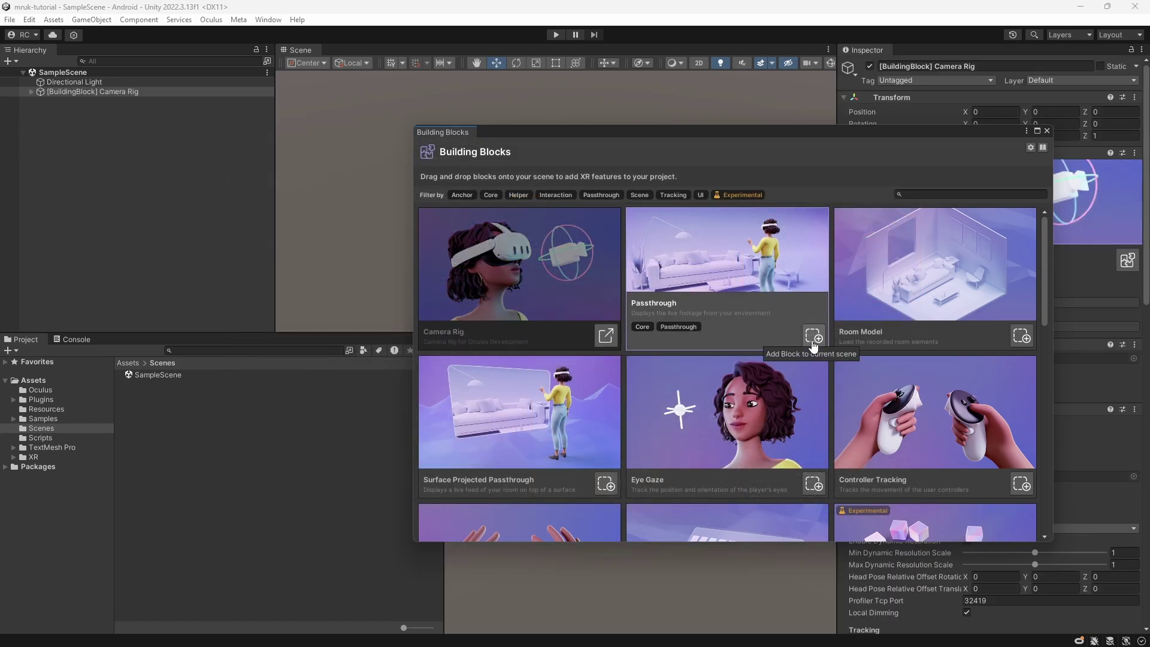
left_click(813, 345)
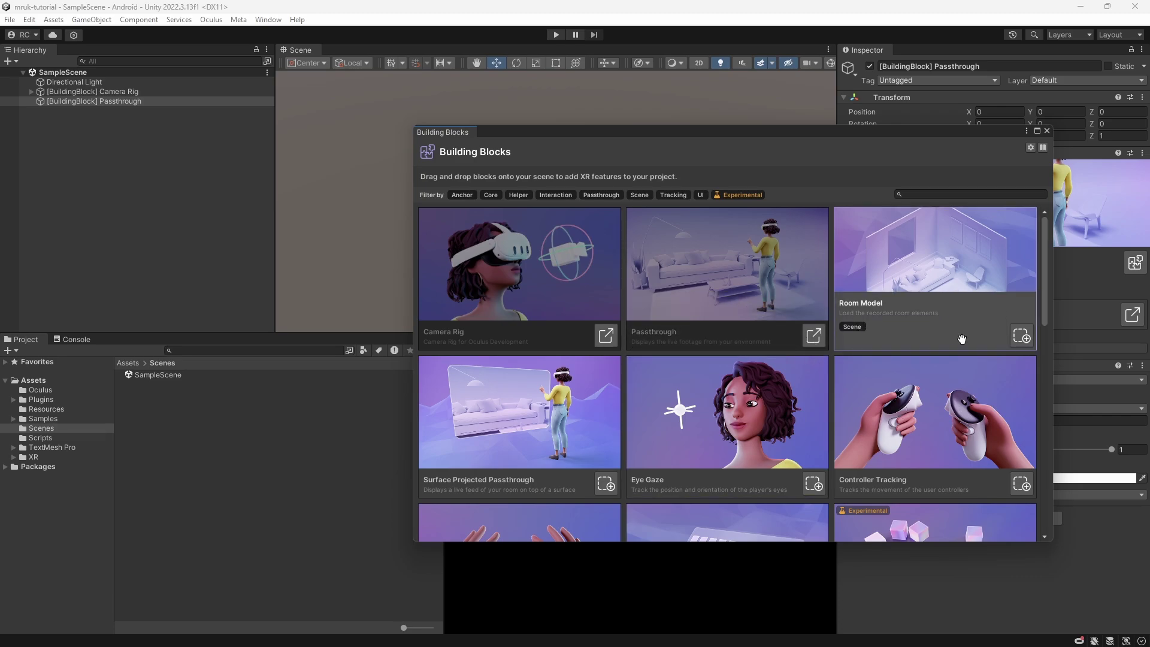
left_click(1019, 340)
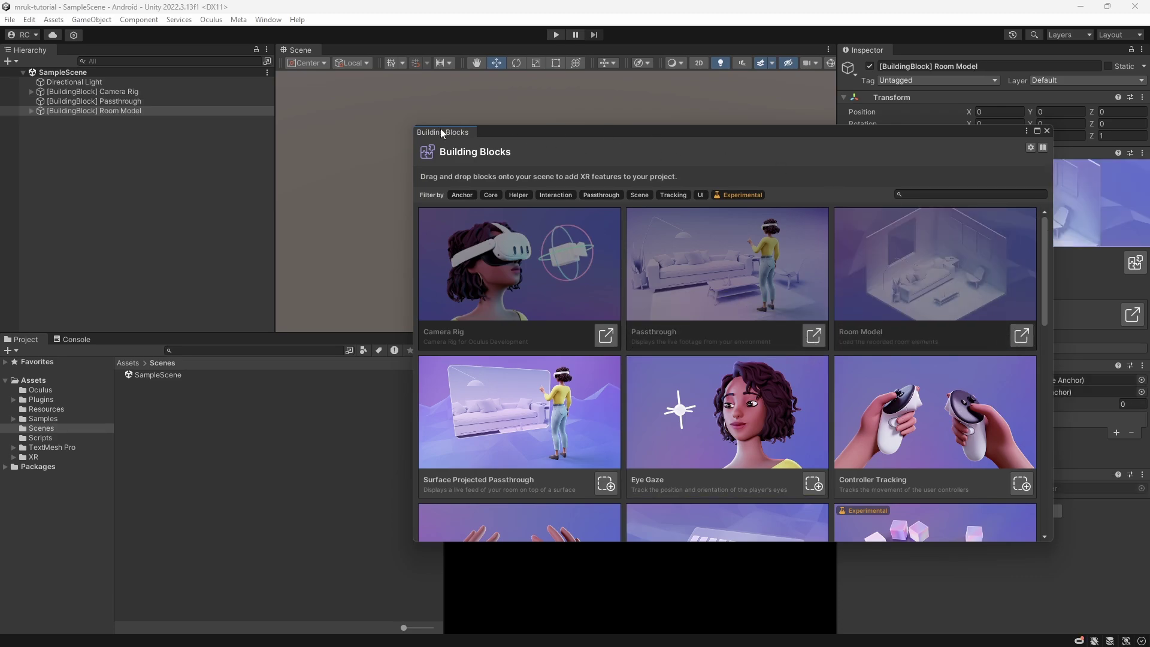
- Dock the Building Blocks window and select the Room Model block to inspect its prefabs
left_click_drag(439, 133, 317, 49)
left_click(302, 49)
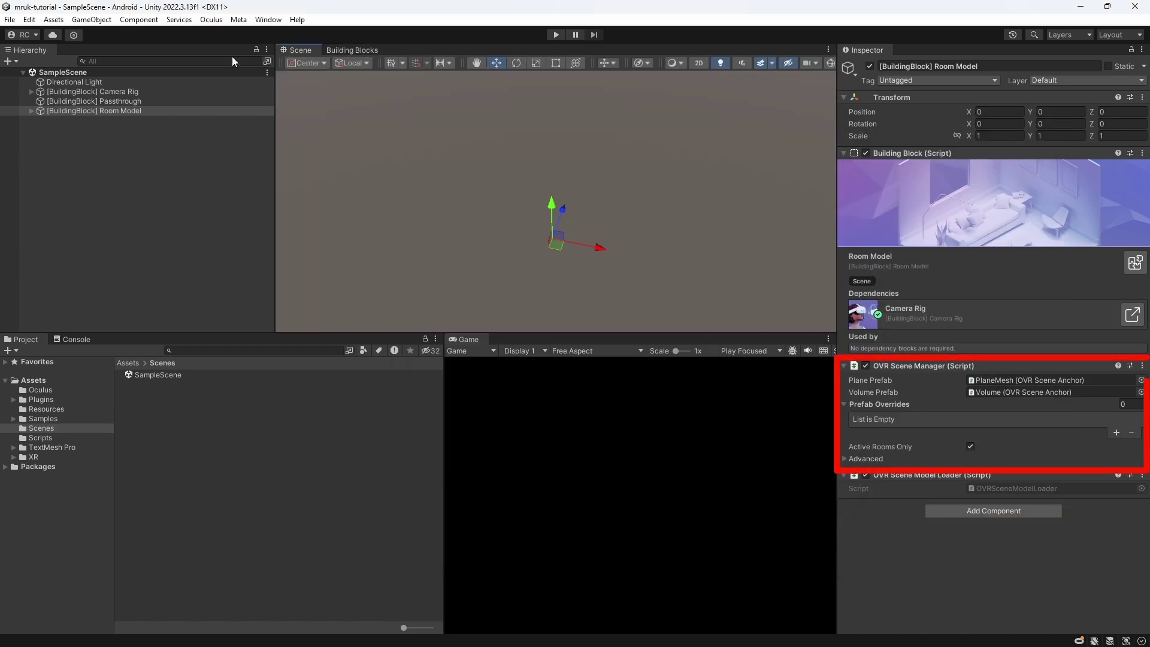
left_click(152, 110)
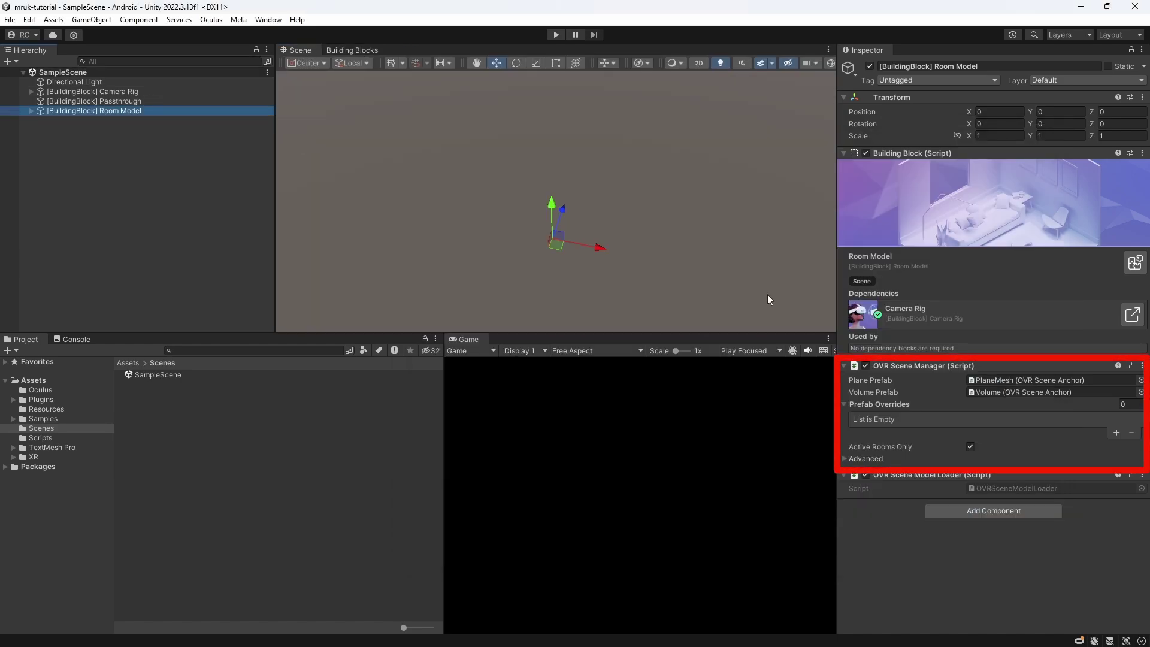
left_click(1012, 391)
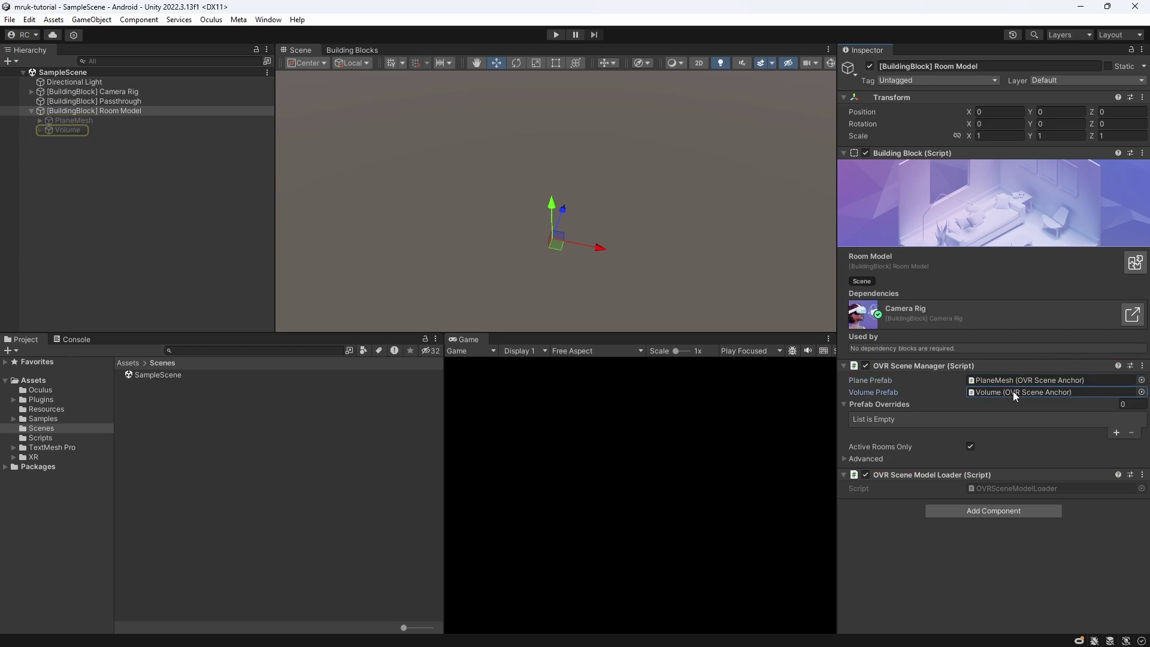
left_click(225, 351)
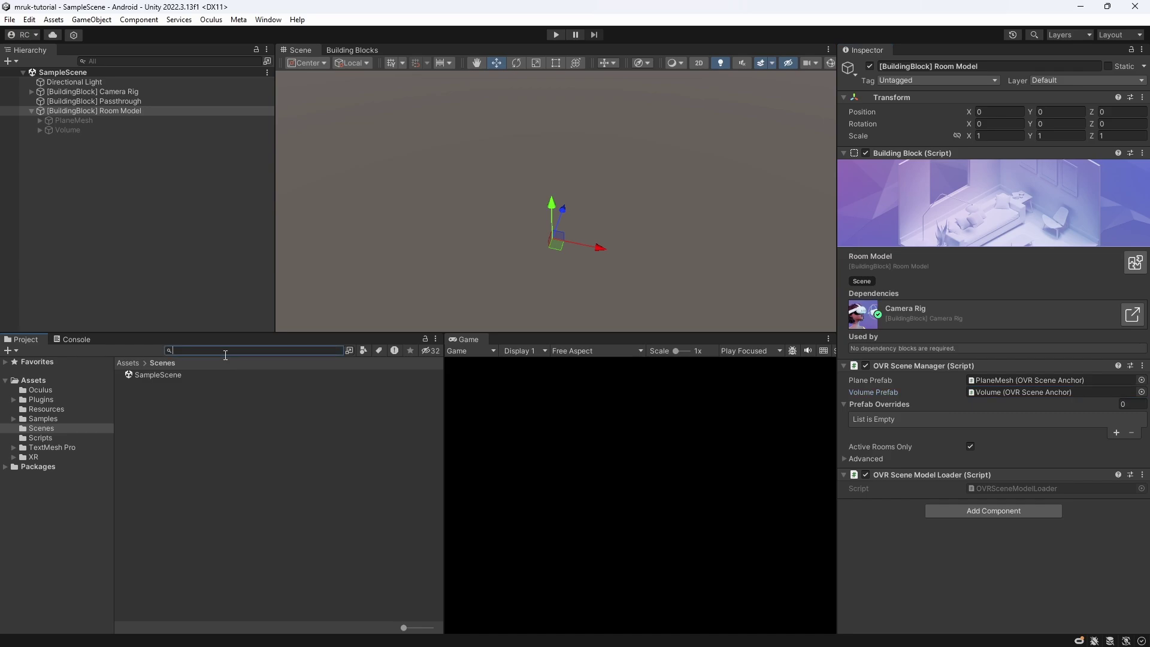
- Search packages for the PTRL prefabs and set PTRLScenePlane and PTRLSceneVolume as plane and volume prefabs
type("ptl")
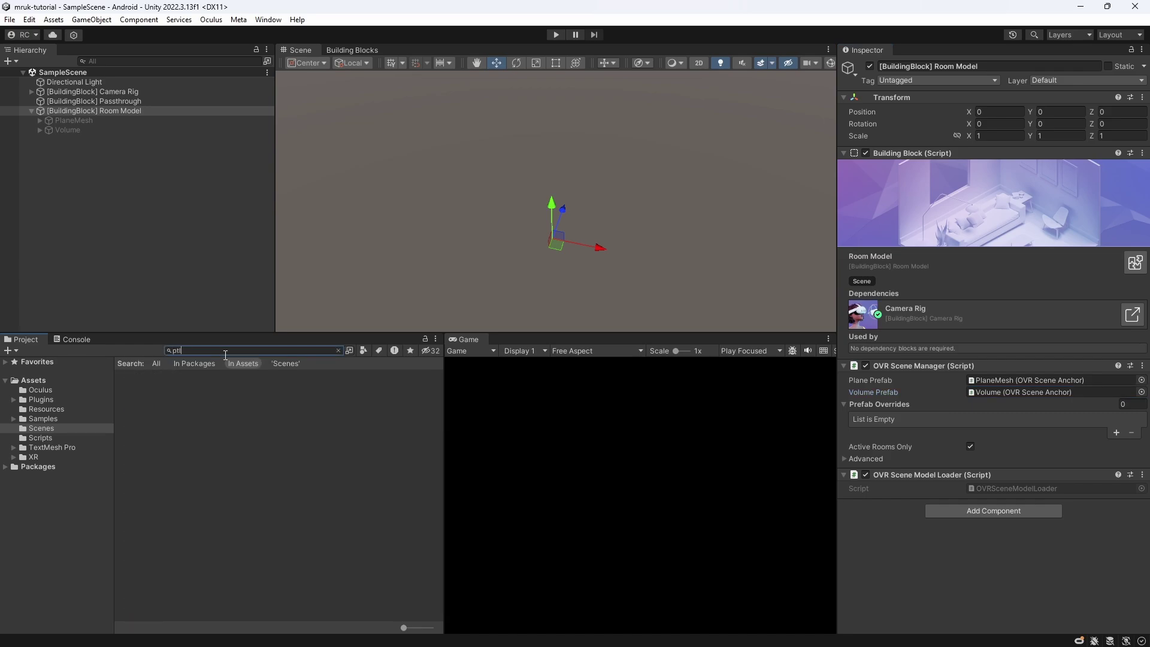
type("rl")
left_click(210, 363)
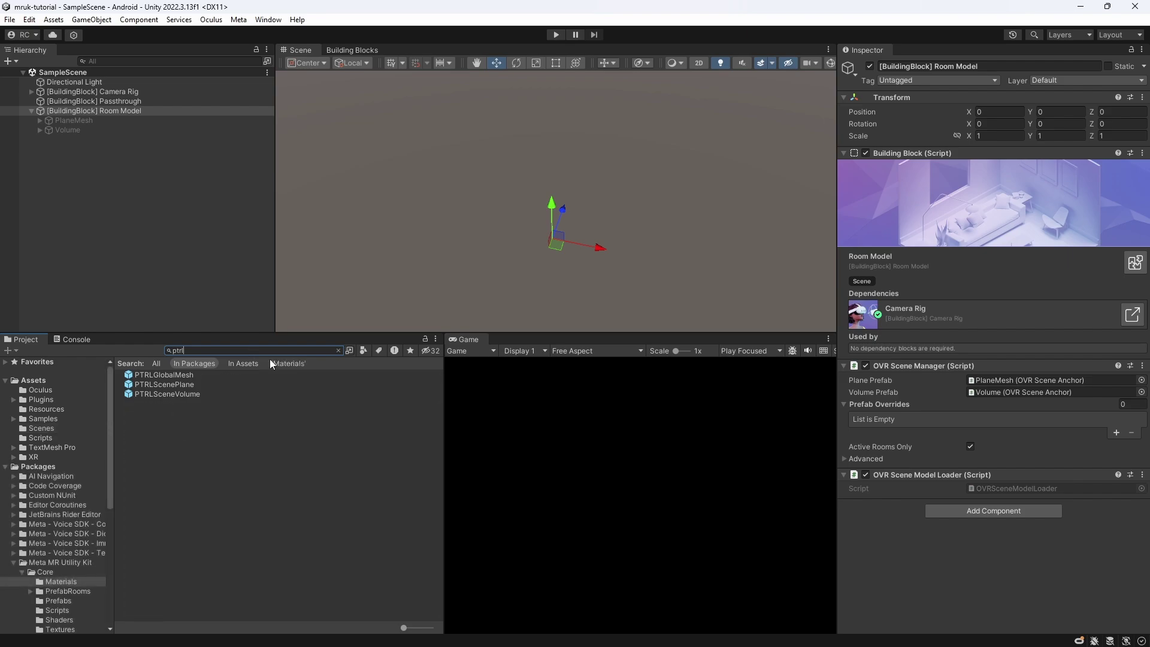
left_click_drag(170, 384, 988, 381)
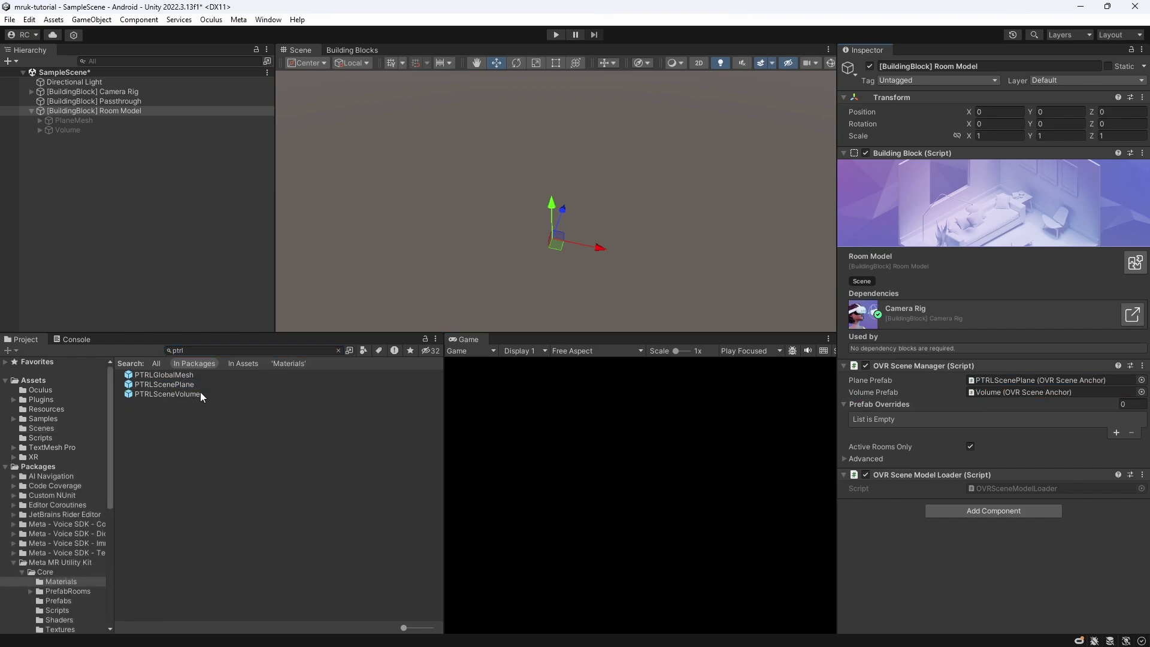
left_click_drag(565, 403, 1007, 393)
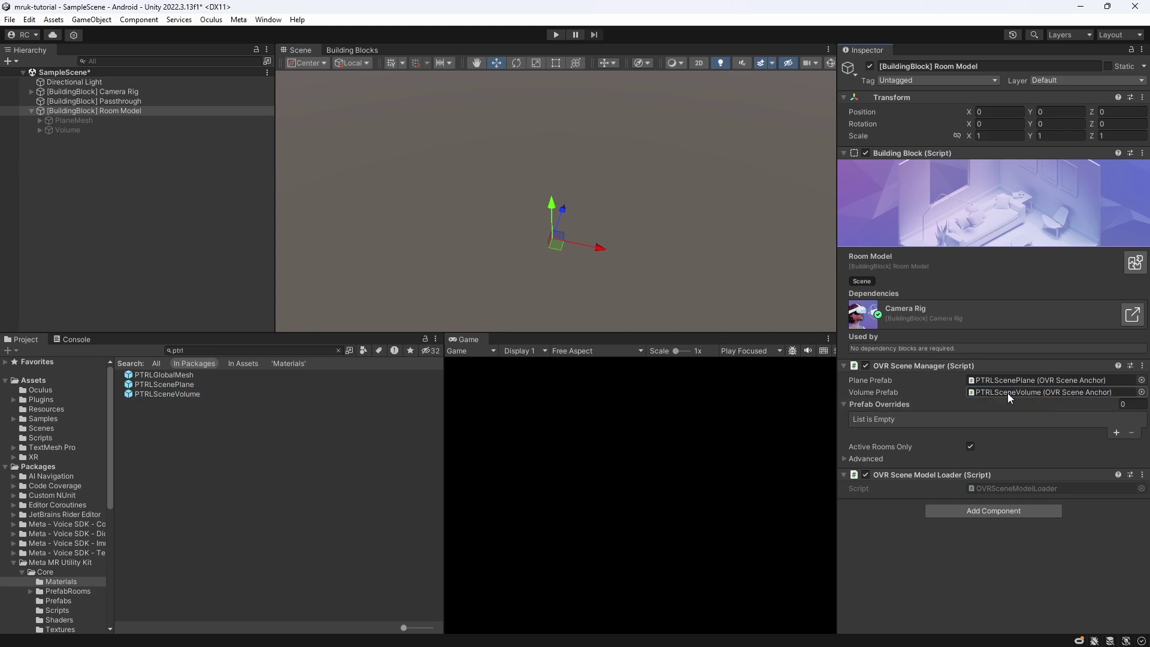
- Add a GLOBAL_MESH prefab override on Room Model that uses PTRLGlobalMesh
left_click(1111, 430)
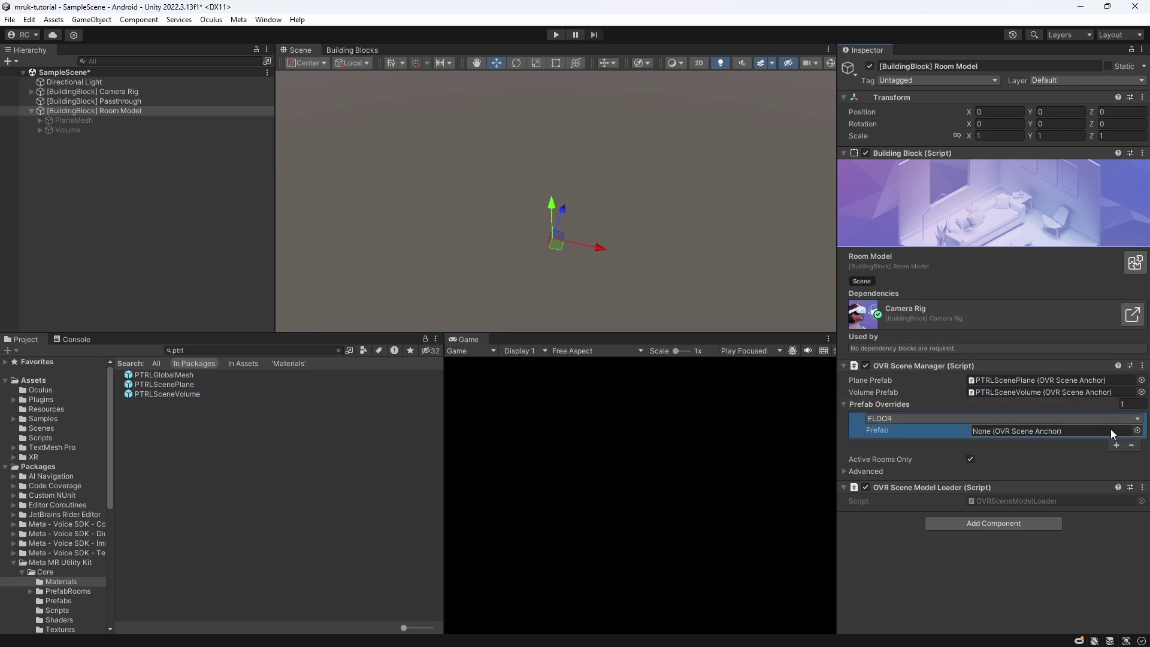
left_click(968, 418)
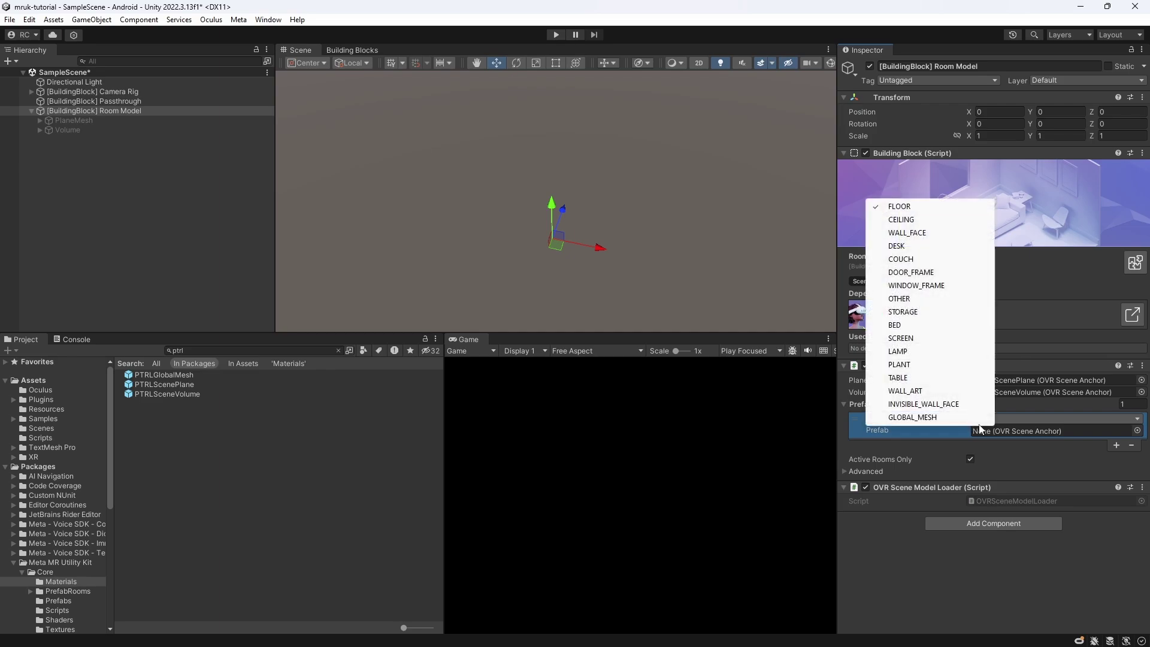
left_click(938, 418)
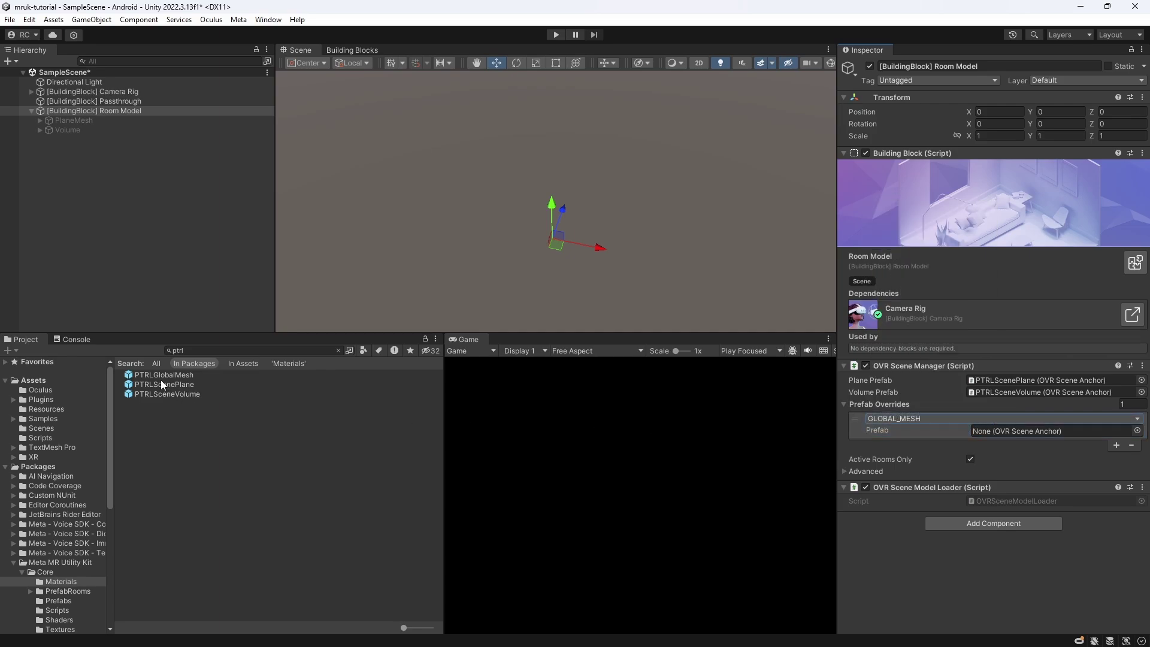
left_click_drag(159, 375, 1011, 430)
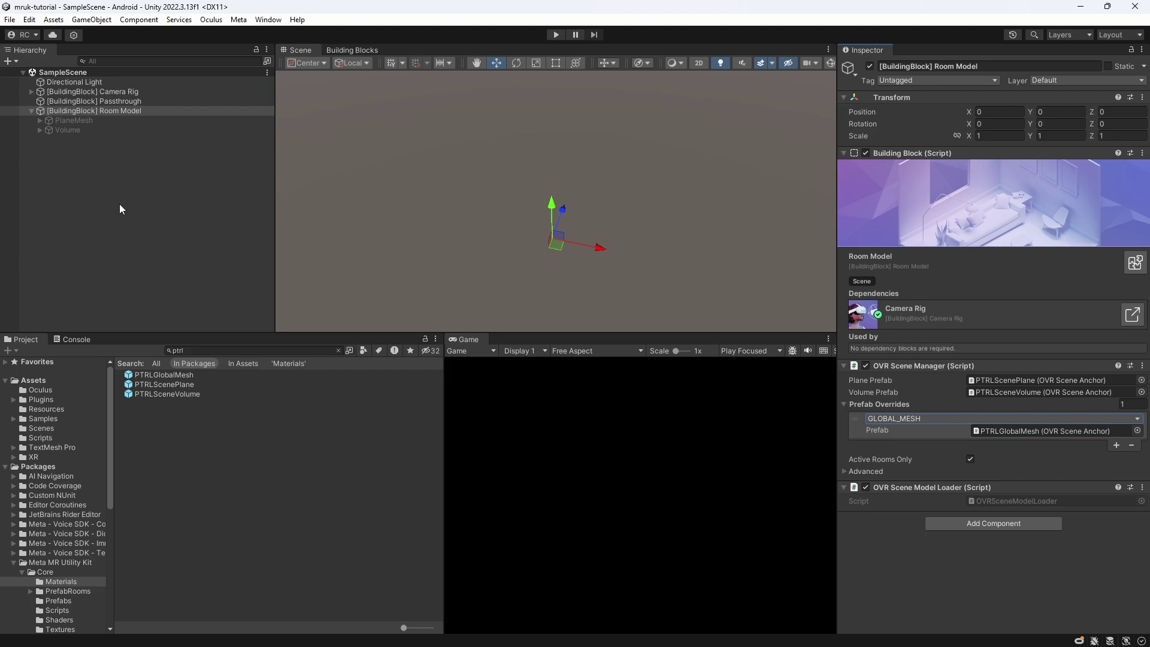
left_click(31, 110)
- Create a Sphere object in the hierarchy
right_click(124, 152)
left_click(91, 135)
left_click(93, 110)
right_click(111, 174)
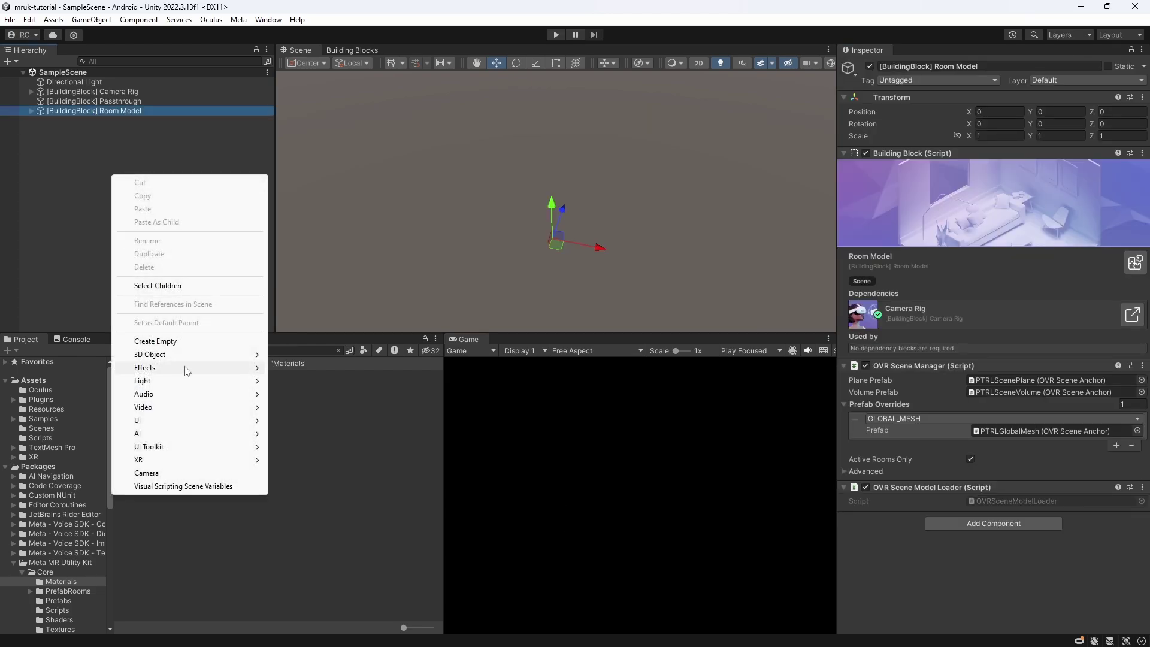
mouse_move(191, 355)
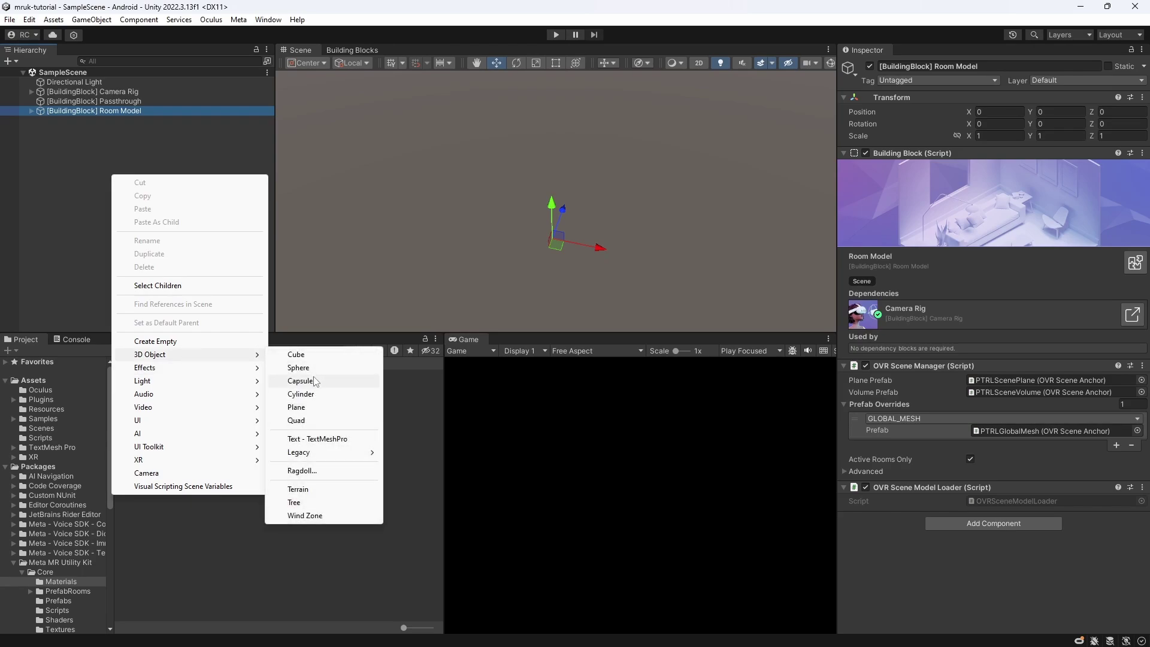
left_click(312, 368)
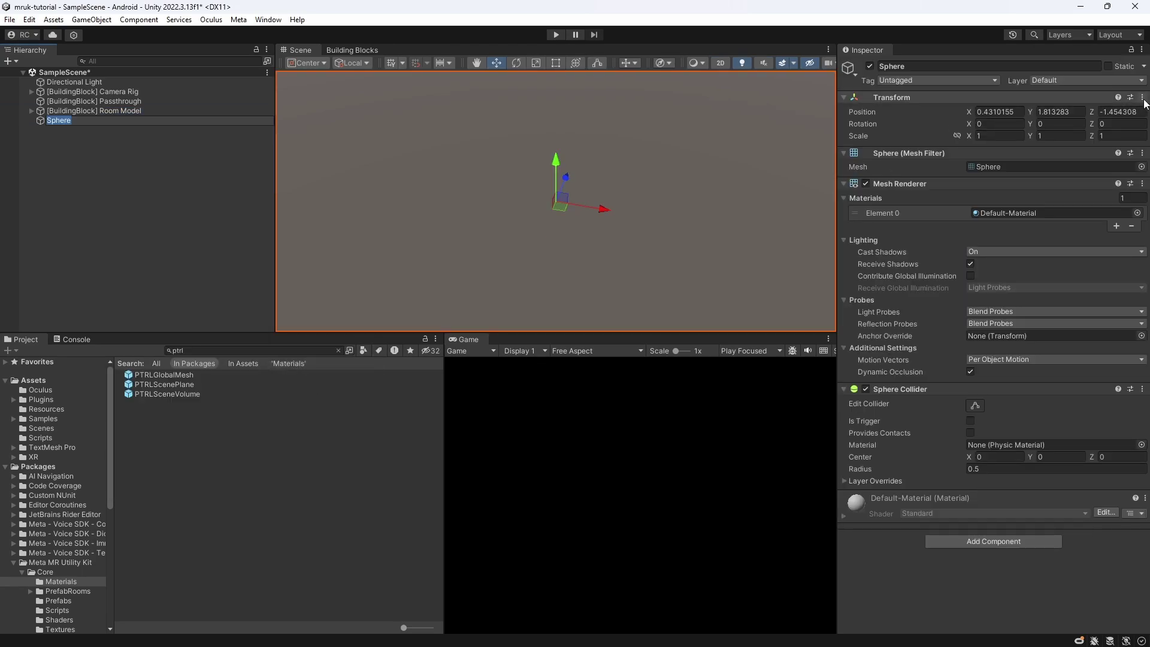
- Reset the sphere's transform to the origin and scale it uniformly to 0.05
right_click(1089, 100)
left_click(1090, 107)
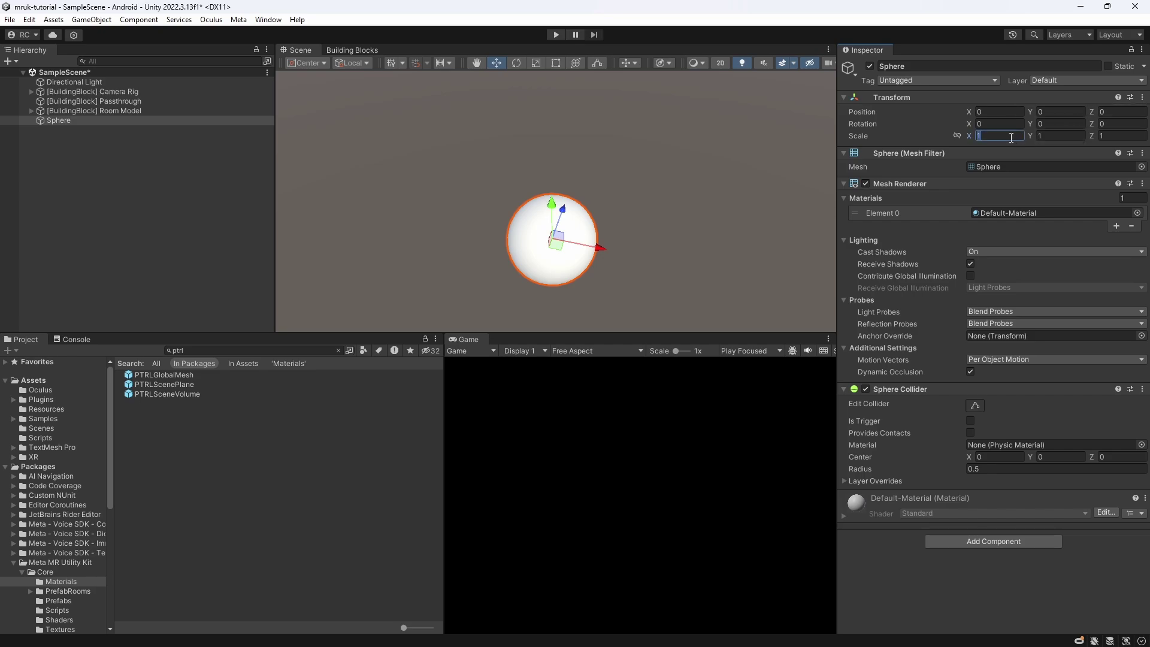
type("05")
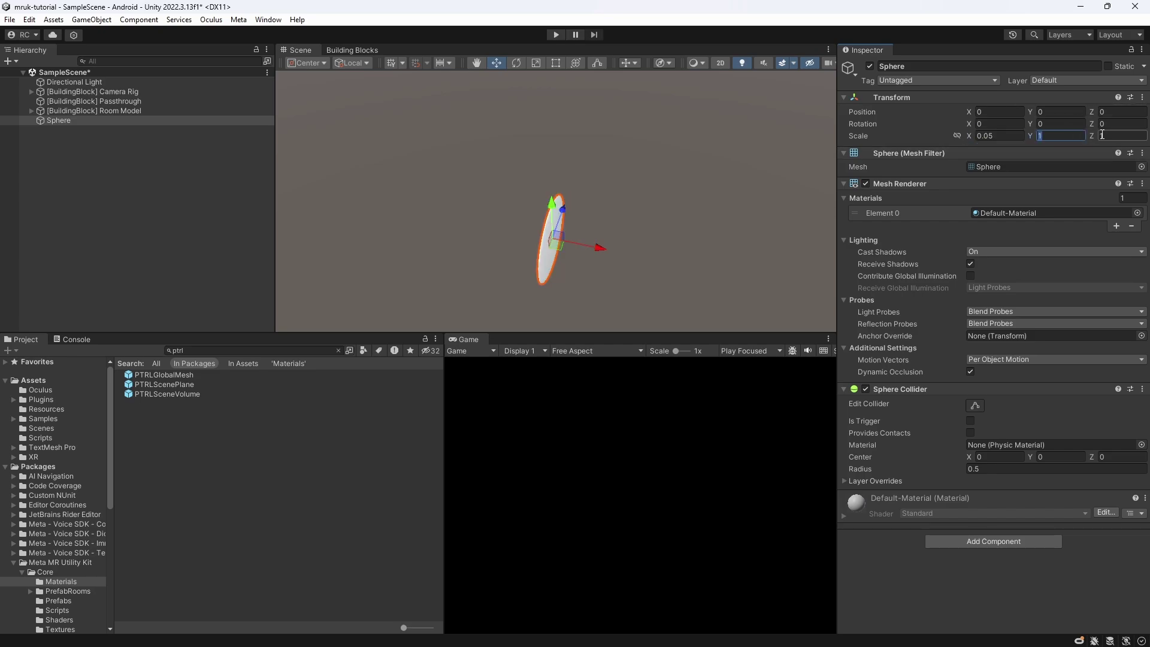
key("Tab")
type("0.05")
left_click(196, 121)
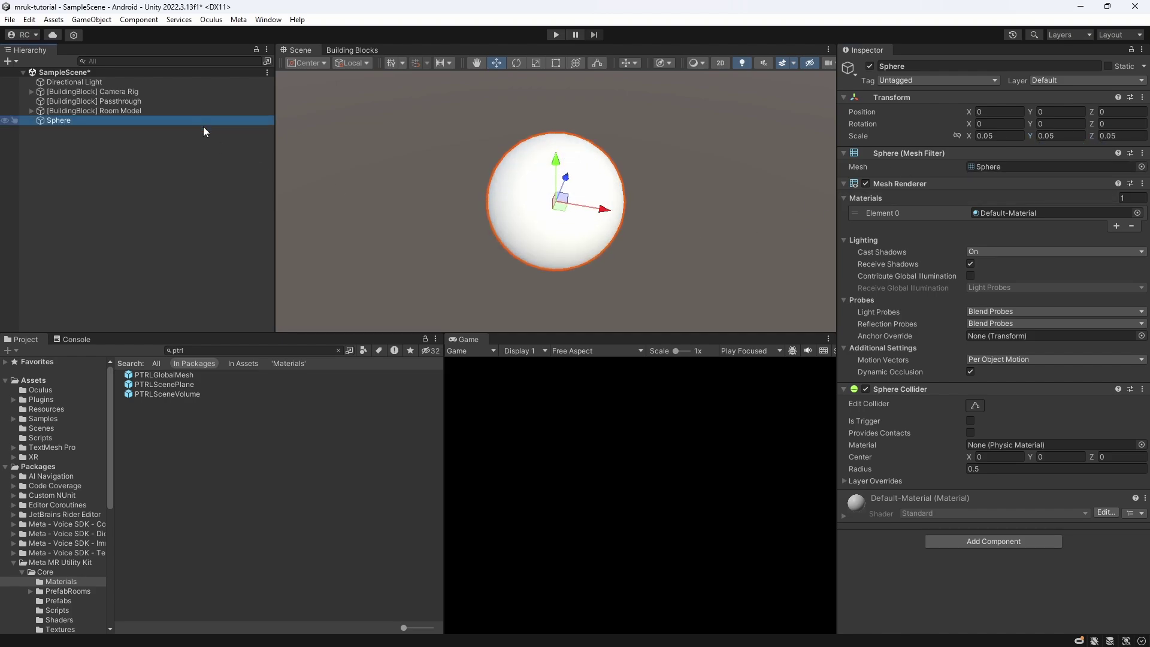
- Add a Rigidbody component to the sphere
left_click(964, 539)
type("rigidbody")
key("Return")
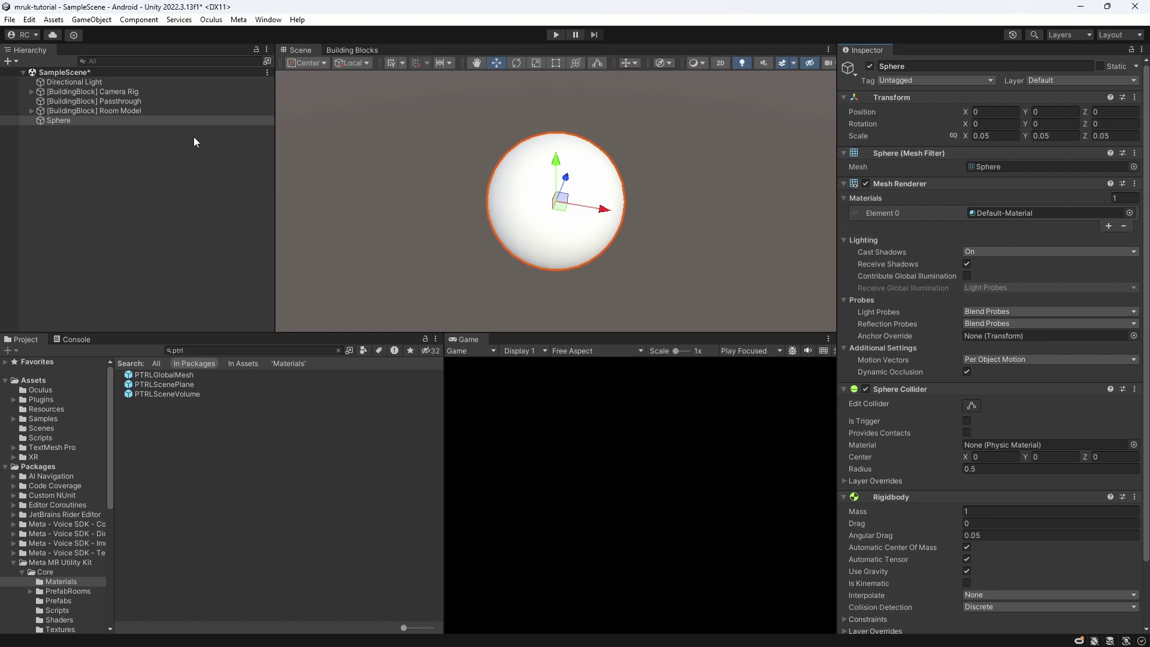
- Add a child Point Light to the sphere with range 0.3 and bright yellow colour
right_click(139, 120)
mouse_move(234, 359)
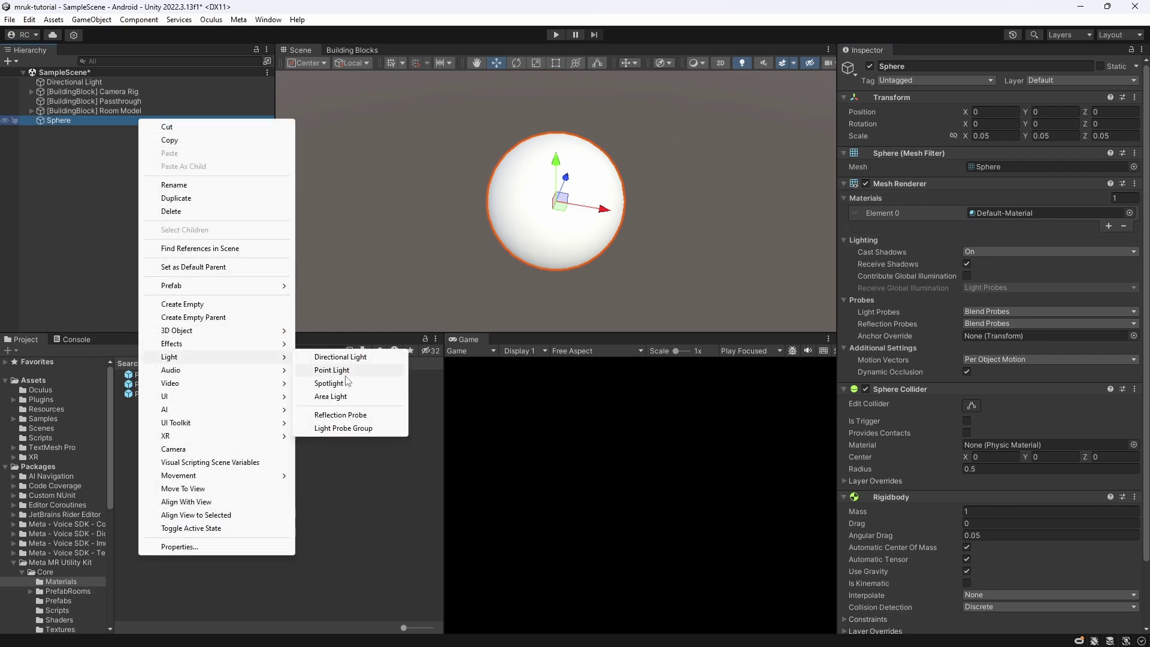
left_click(333, 370)
left_click(986, 180)
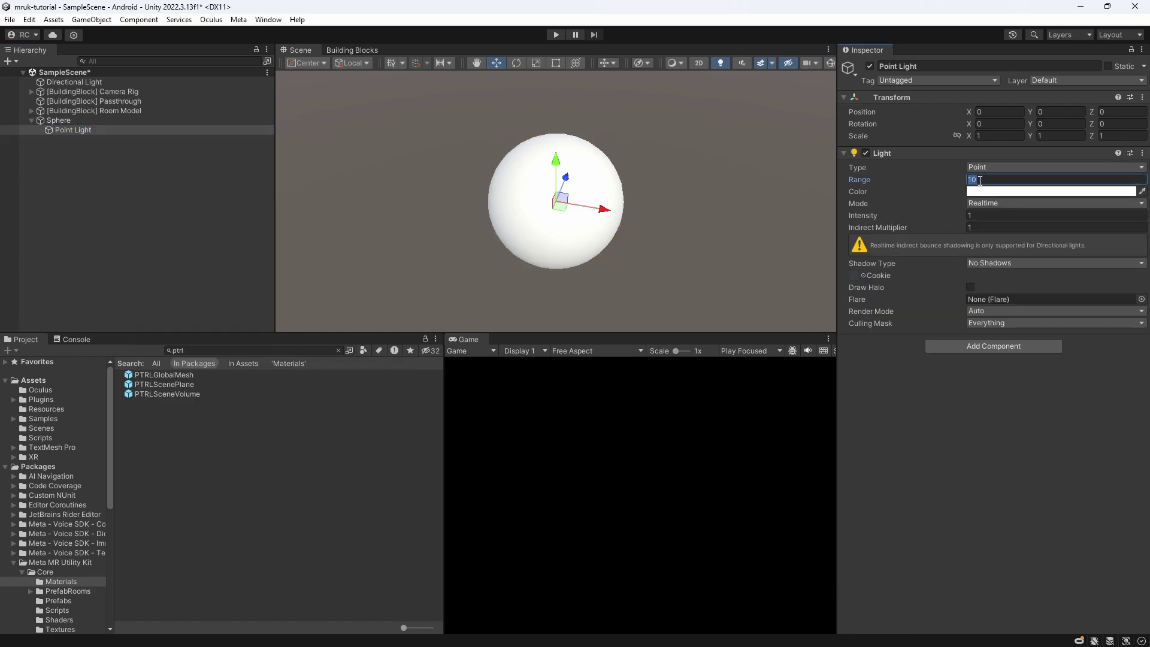
type("0.3")
key("Return")
key("f")
left_click(1072, 191)
left_click_drag(1065, 268, 1073, 253)
left_click(1118, 180)
- Create Materials and Prefabs folders in Assets
right_click(43, 382)
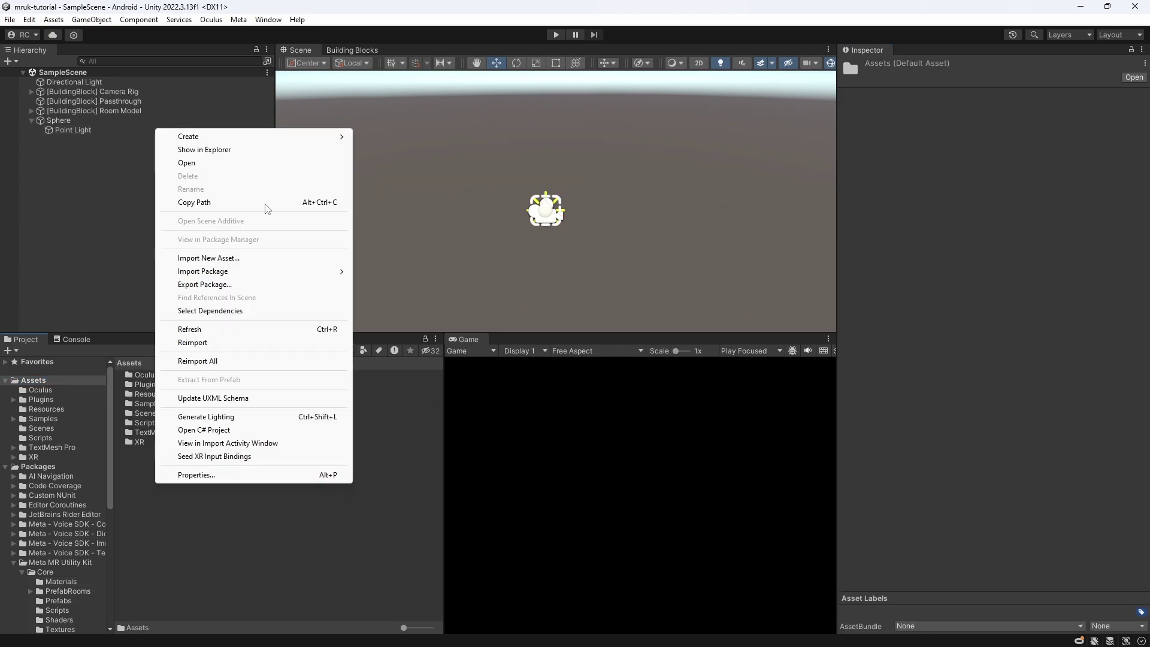
mouse_move(180, 133)
left_click(407, 78)
type("Materials")
key("Return")
right_click(199, 557)
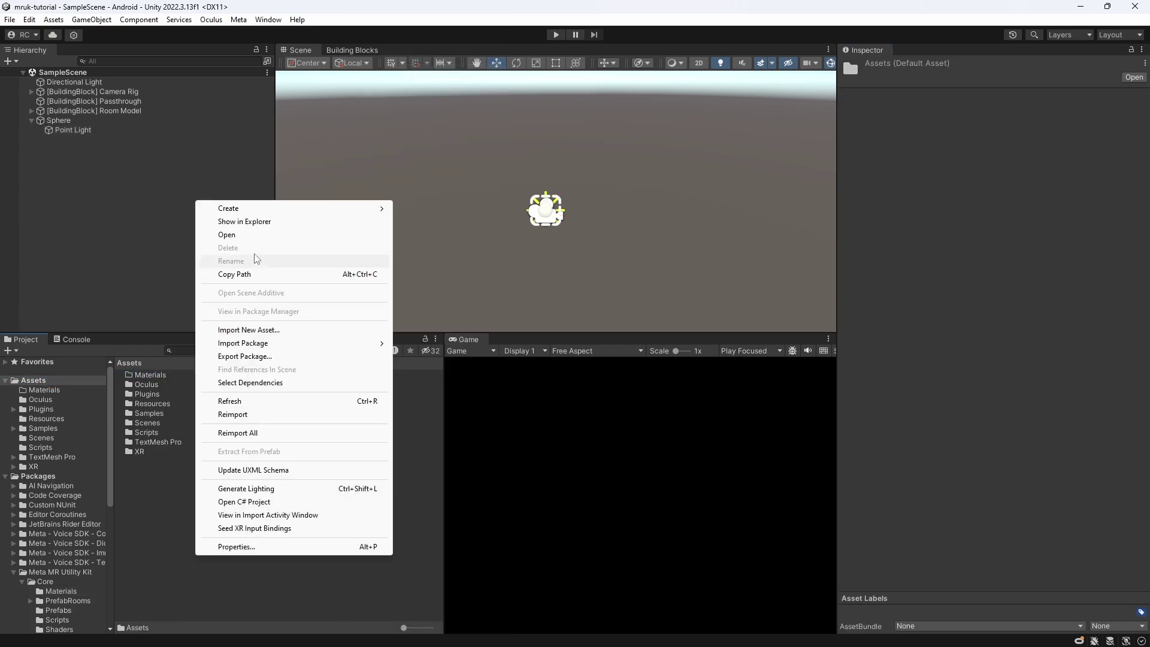
mouse_move(222, 207)
left_click(455, 76)
type("Prefabs")
key("Return")
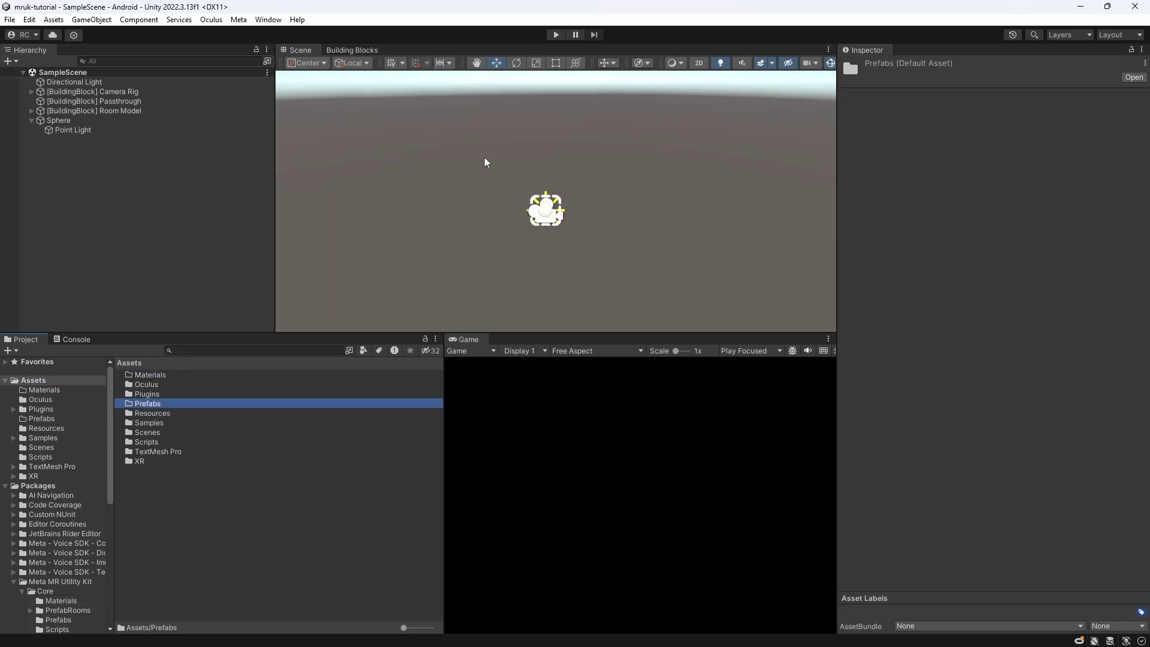
- Create a YellowBall material in Materials with a bright yellow albedo
double_click(149, 374)
right_click(172, 393)
mouse_move(240, 46)
left_click(401, 343)
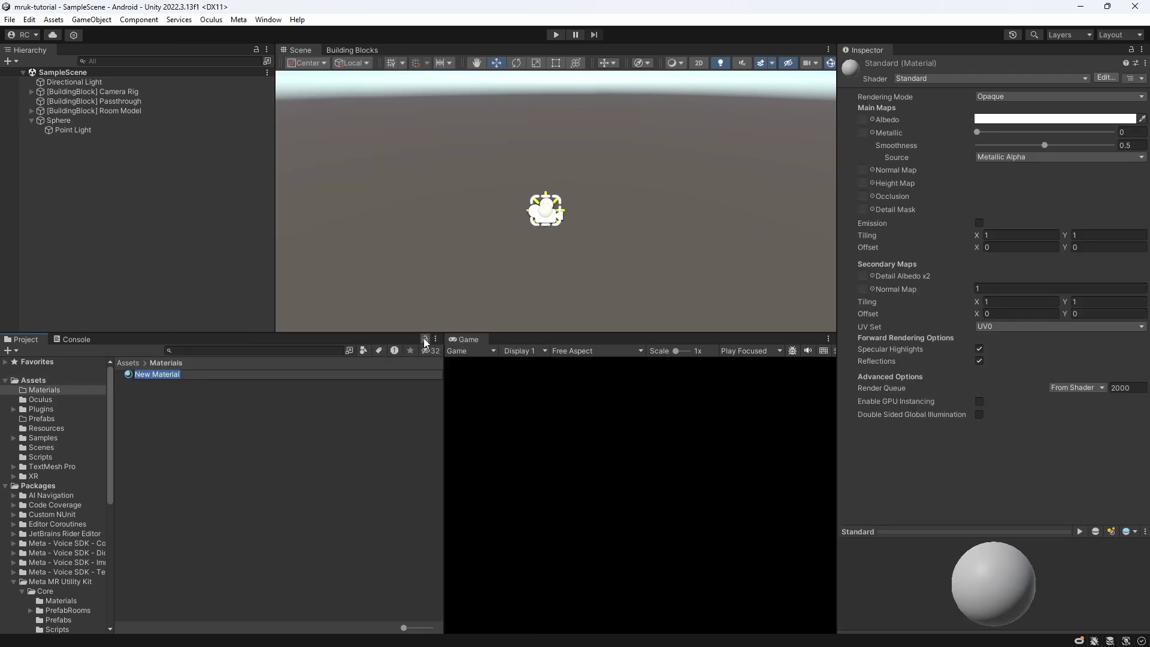
type("YellowBall")
key("Return")
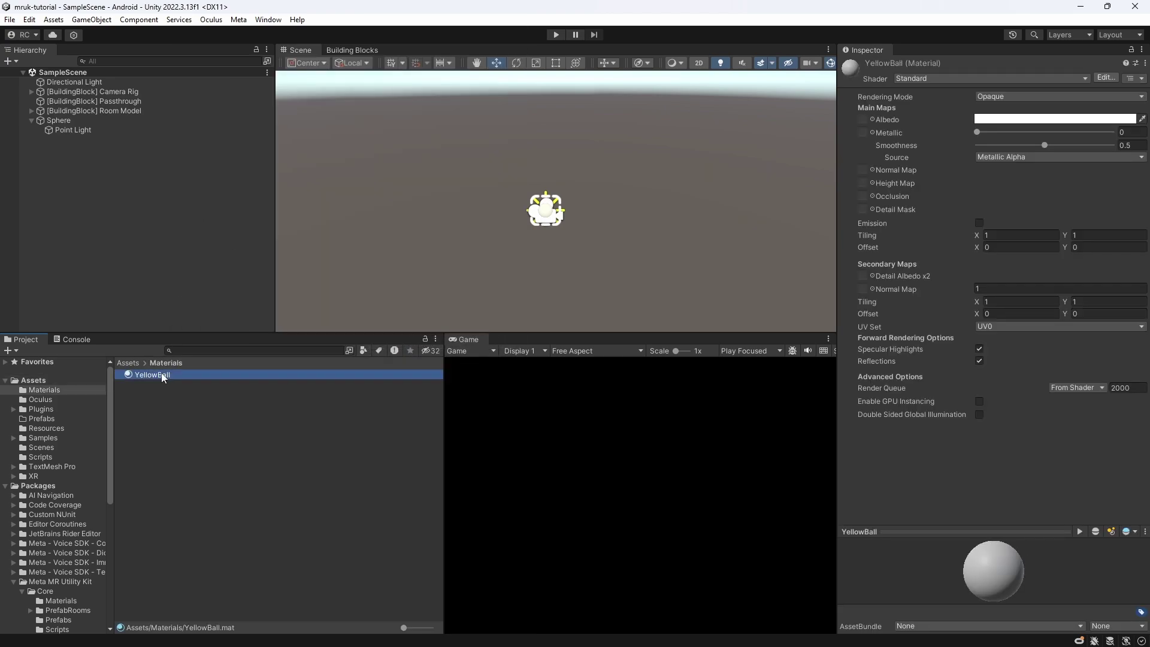
left_click(1037, 120)
left_click(1104, 161)
left_click(1094, 181)
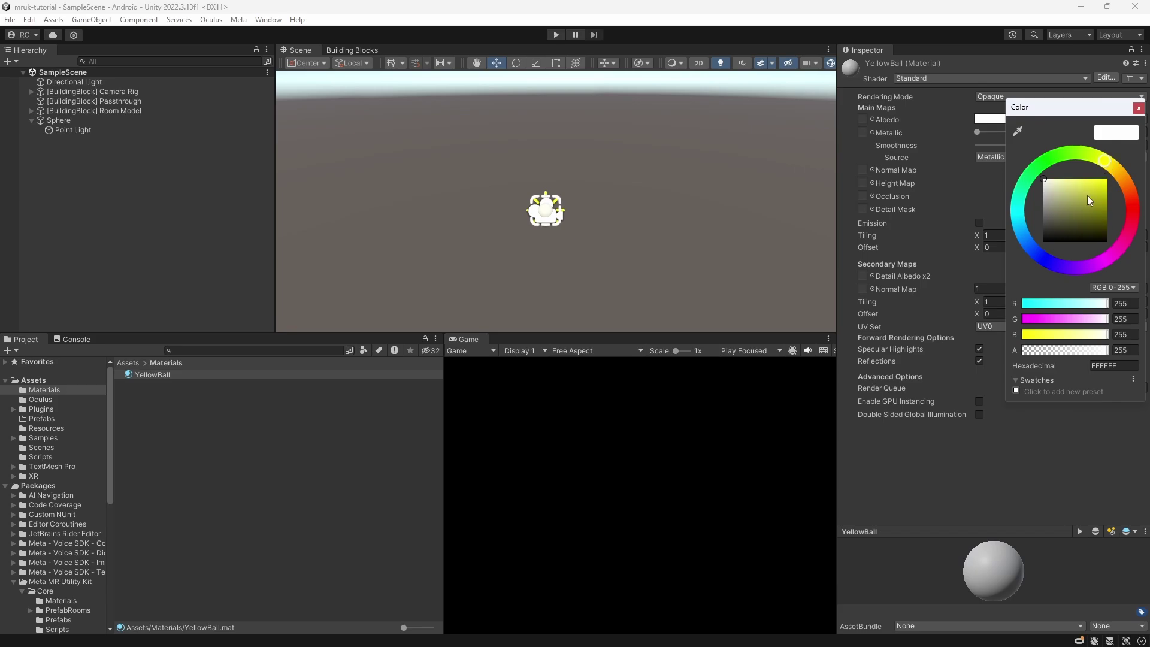
left_click(1138, 109)
- Create a BounceMat physic material with bounciness 1 and assign it to the sphere's collider
right_click(170, 400)
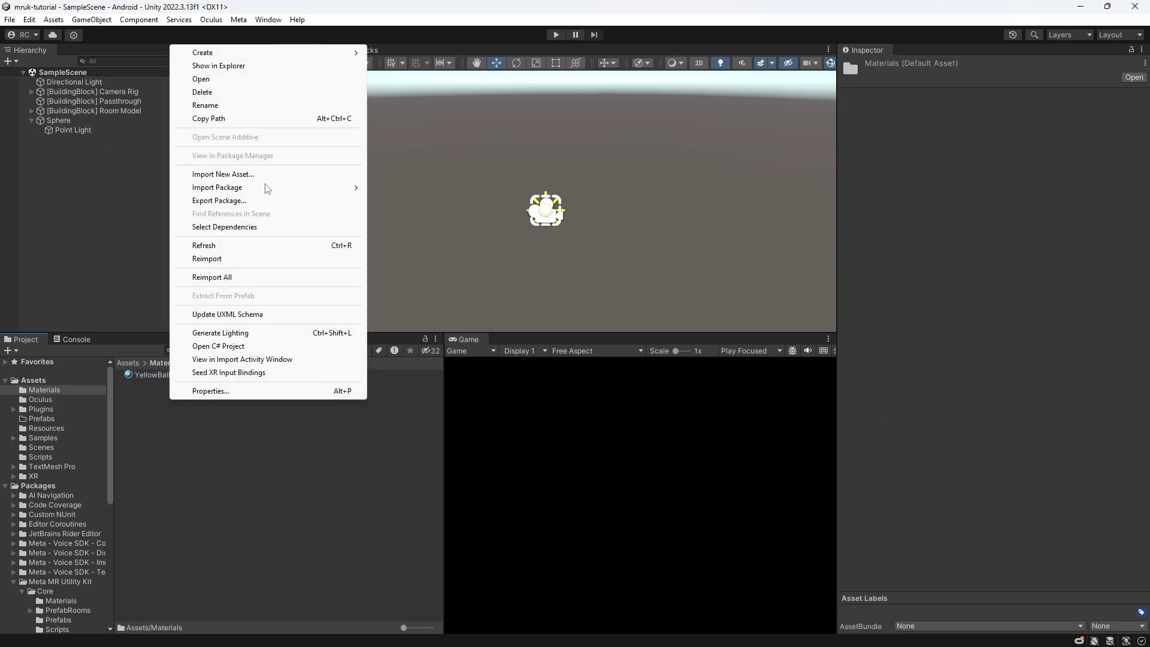
mouse_move(288, 53)
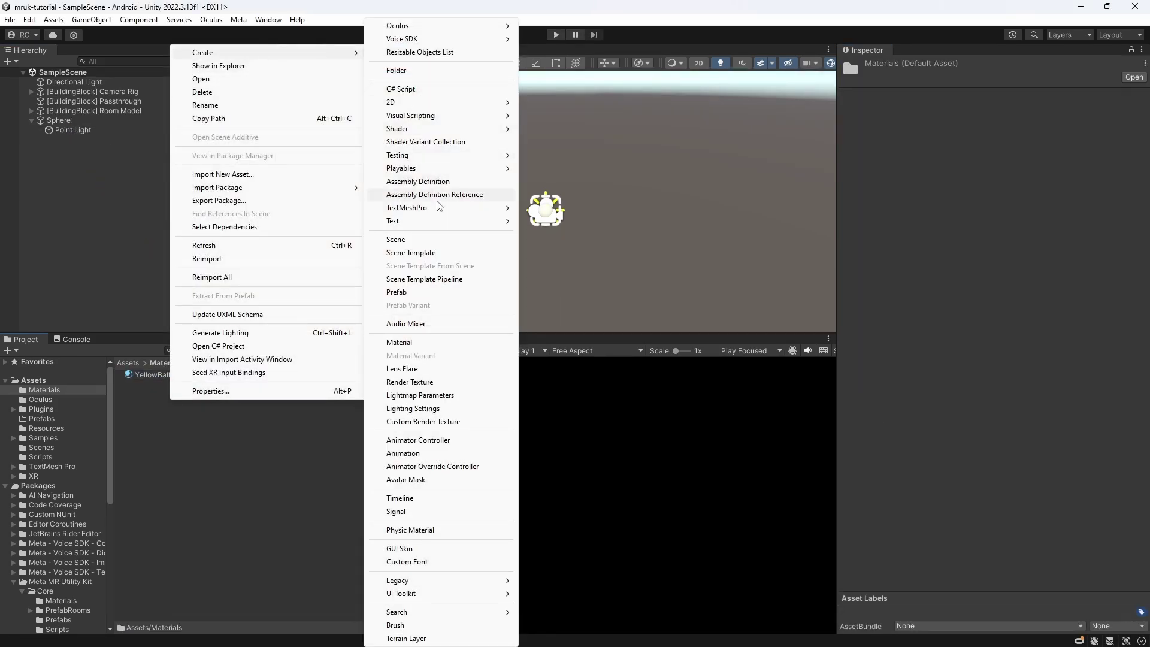
left_click(433, 530)
type("BounceMat")
key("Return")
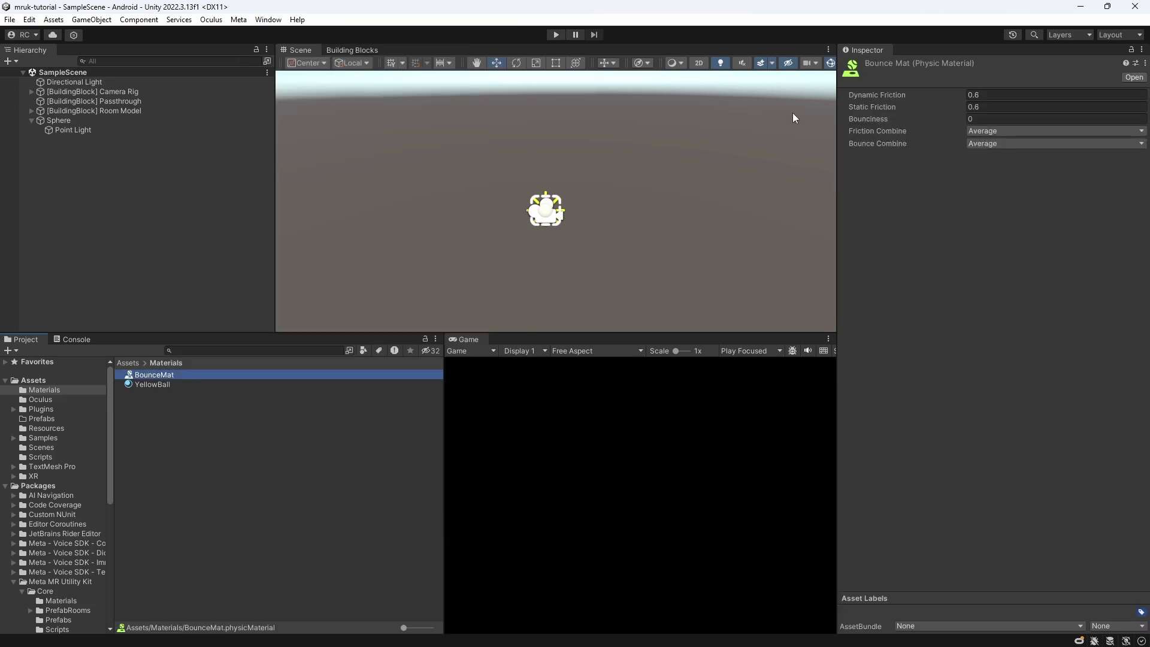
left_click(1000, 118)
type("1")
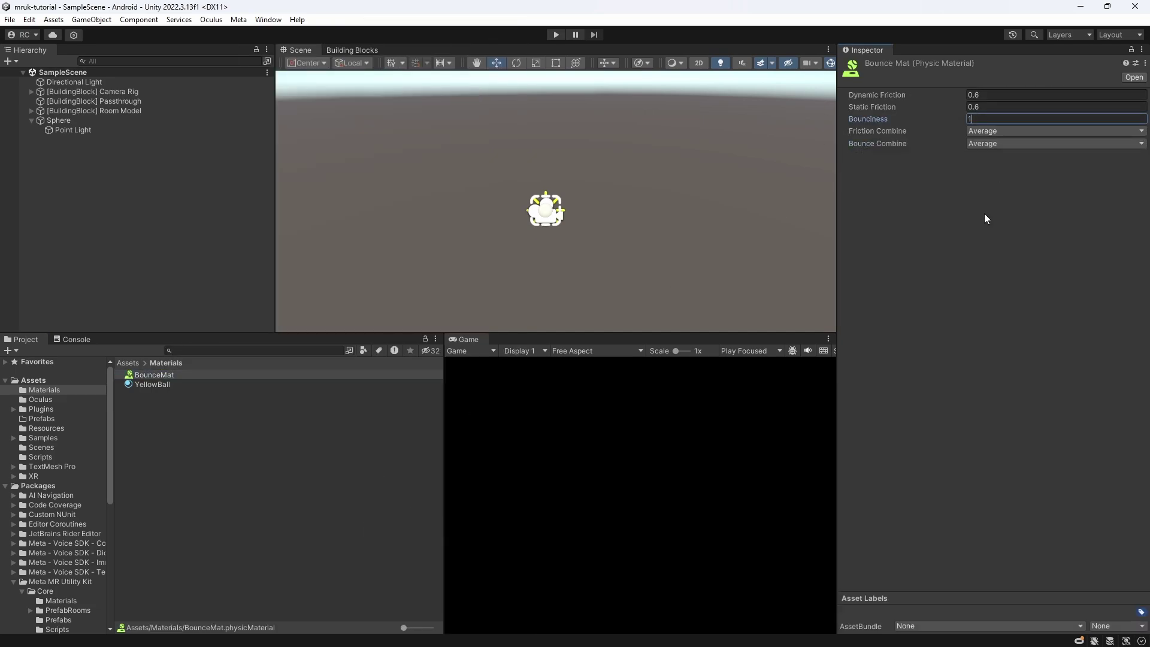
key("Return")
key("ctrl+z")
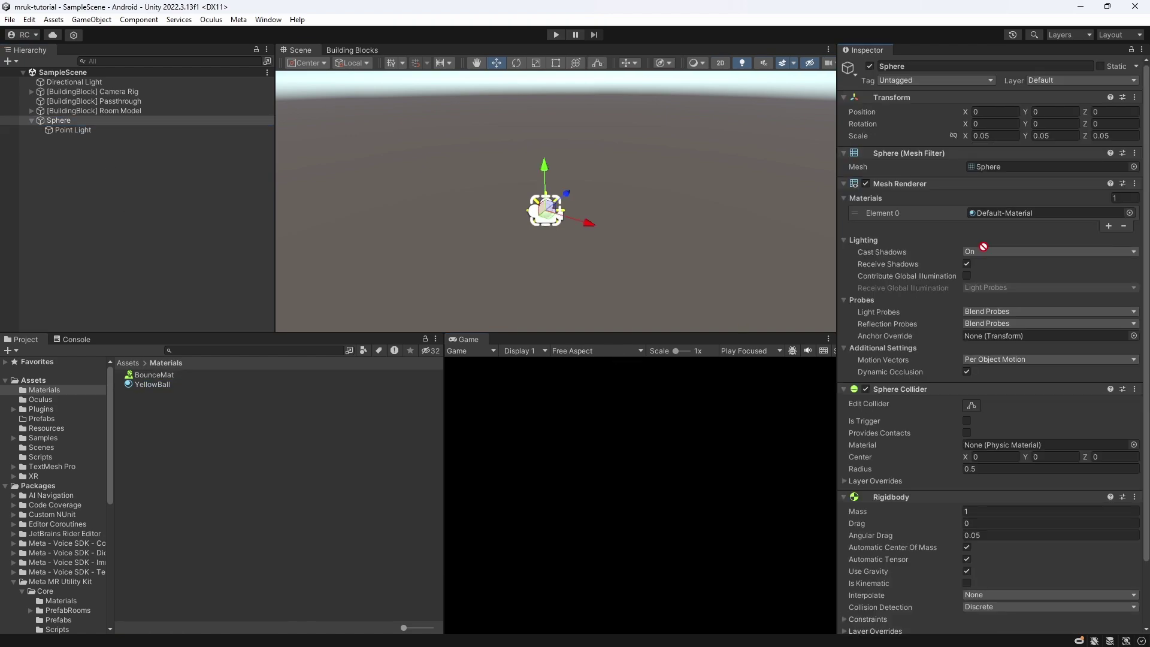
left_click_drag(779, 455, 1048, 445)
- Save the sphere as a prefab in Prefabs, delete it from the scene, and save
left_click(127, 363)
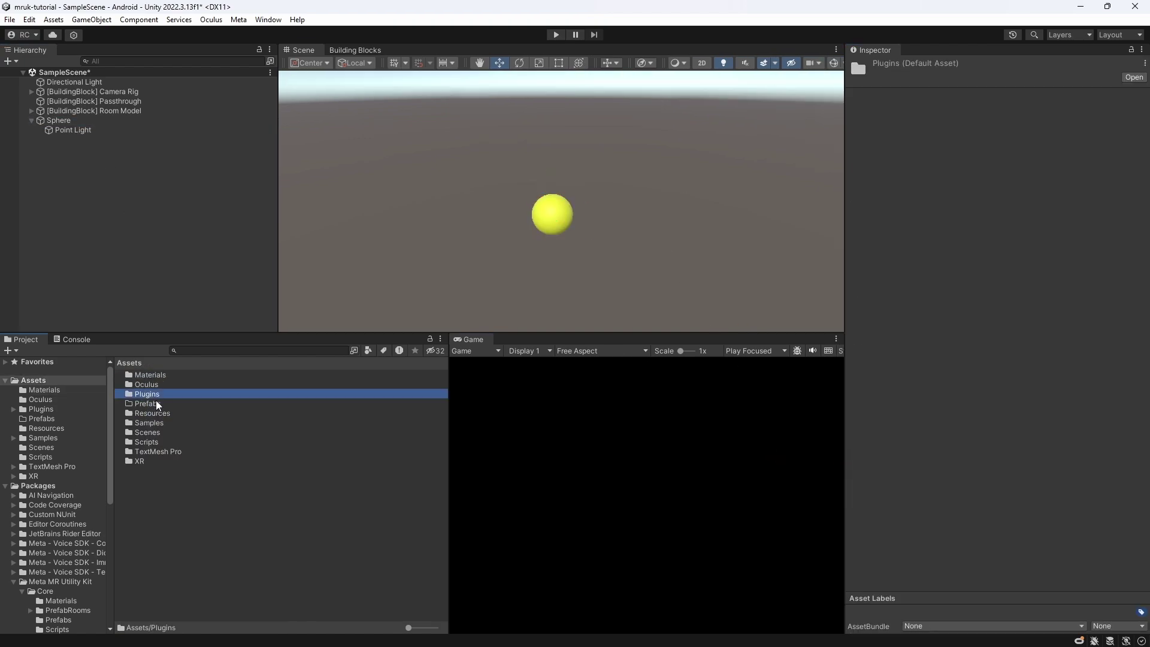
double_click(154, 396)
left_click_drag(62, 121, 159, 390)
left_click(81, 122)
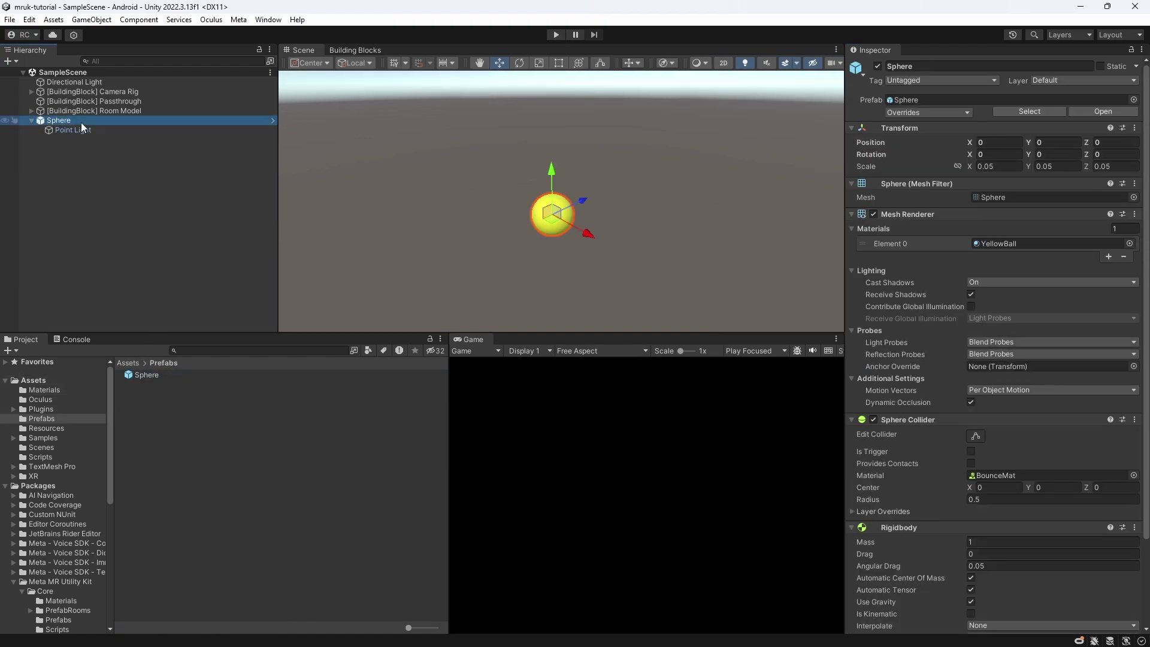
key("Delete")
key("ctrl+s")
- Open the SpawnBall script from the Scripts folder in the code editor
left_click(126, 362)
double_click(149, 441)
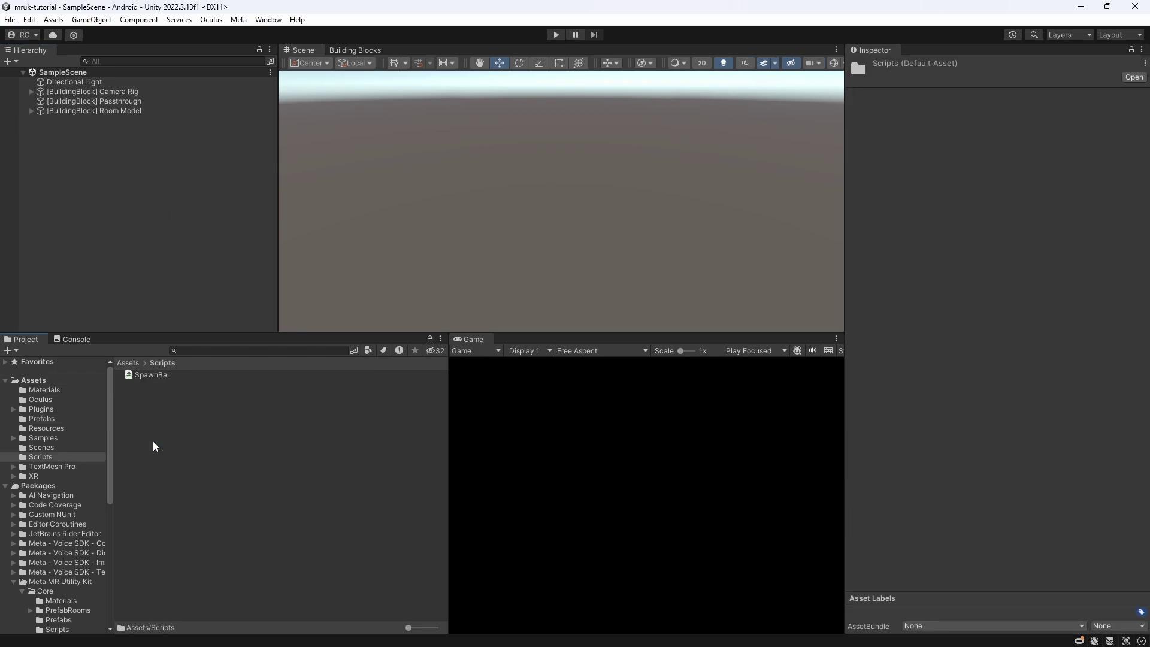
double_click(170, 373)
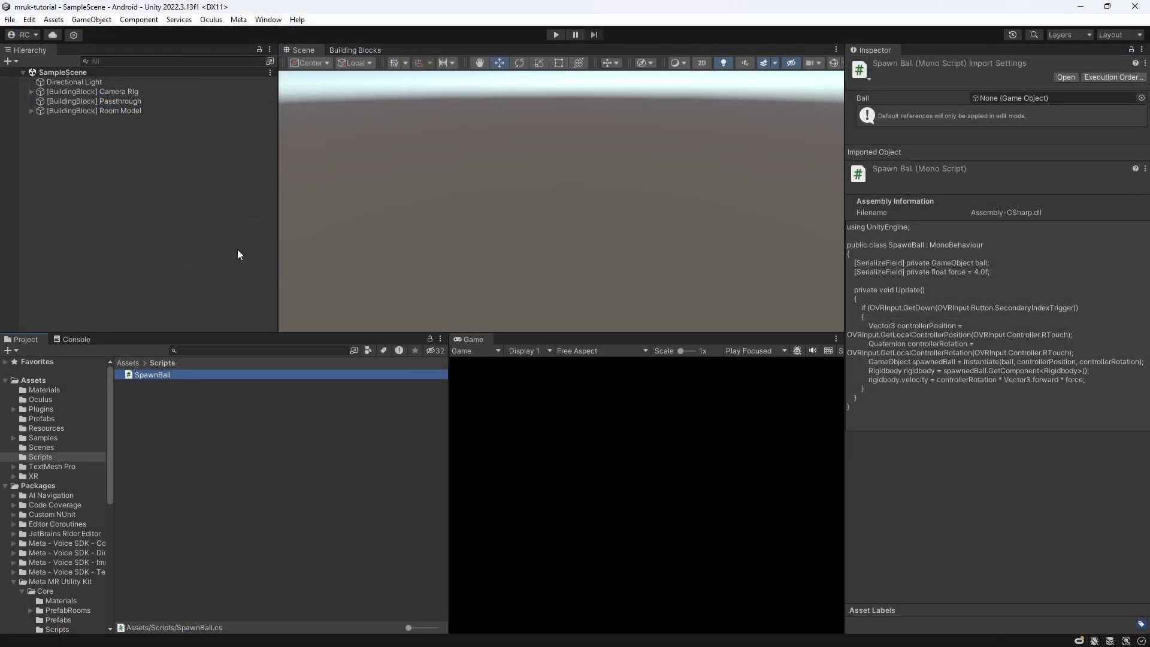
- Create an empty BallSpawner object and attach the SpawnBall script to it
right_click(132, 161)
left_click(228, 328)
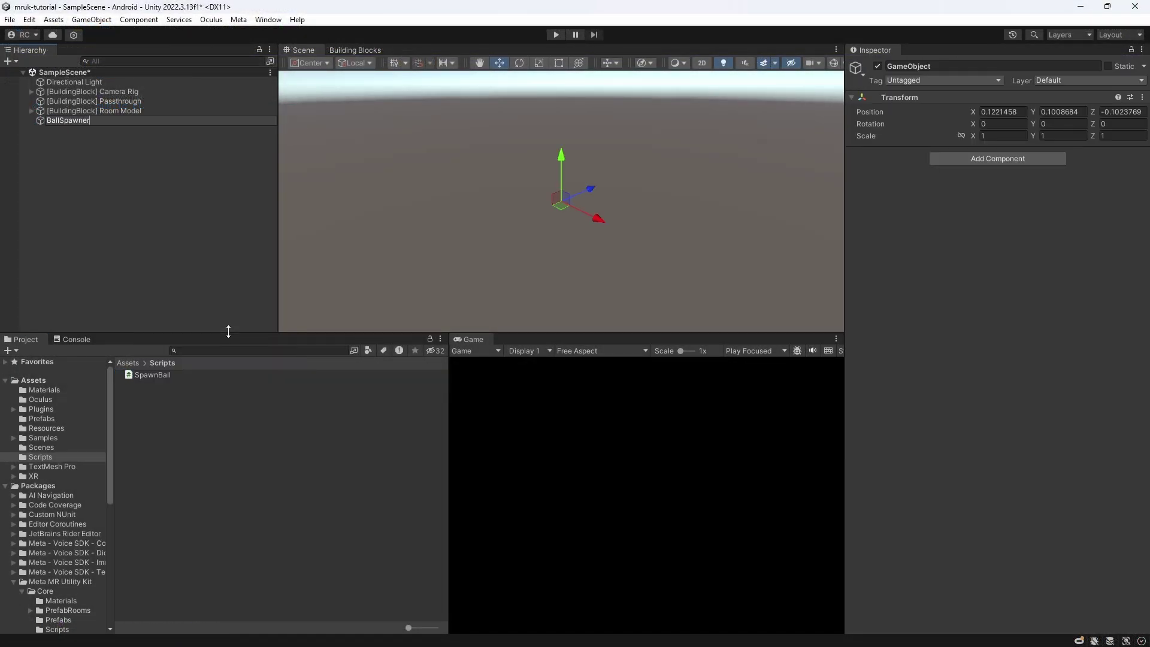
type("BallSpawner")
key("Return")
left_click_drag(992, 216, 992, 215)
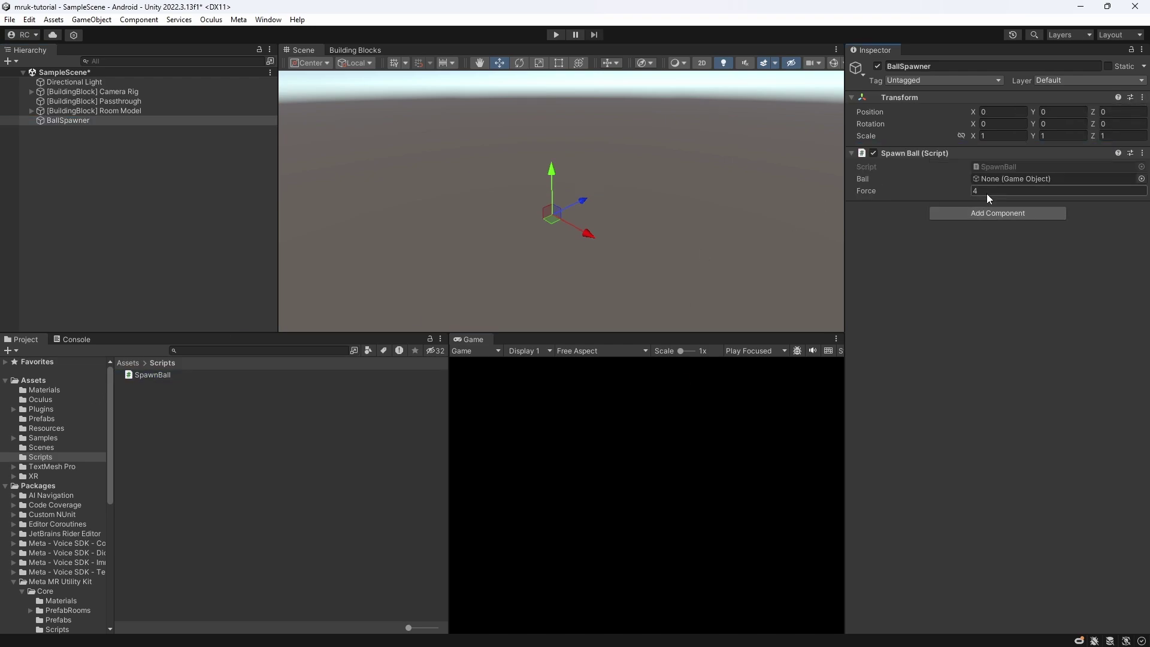
- Open the Prefabs folder in the Project window
left_click(127, 362)
left_click(153, 403)
double_click(154, 404)
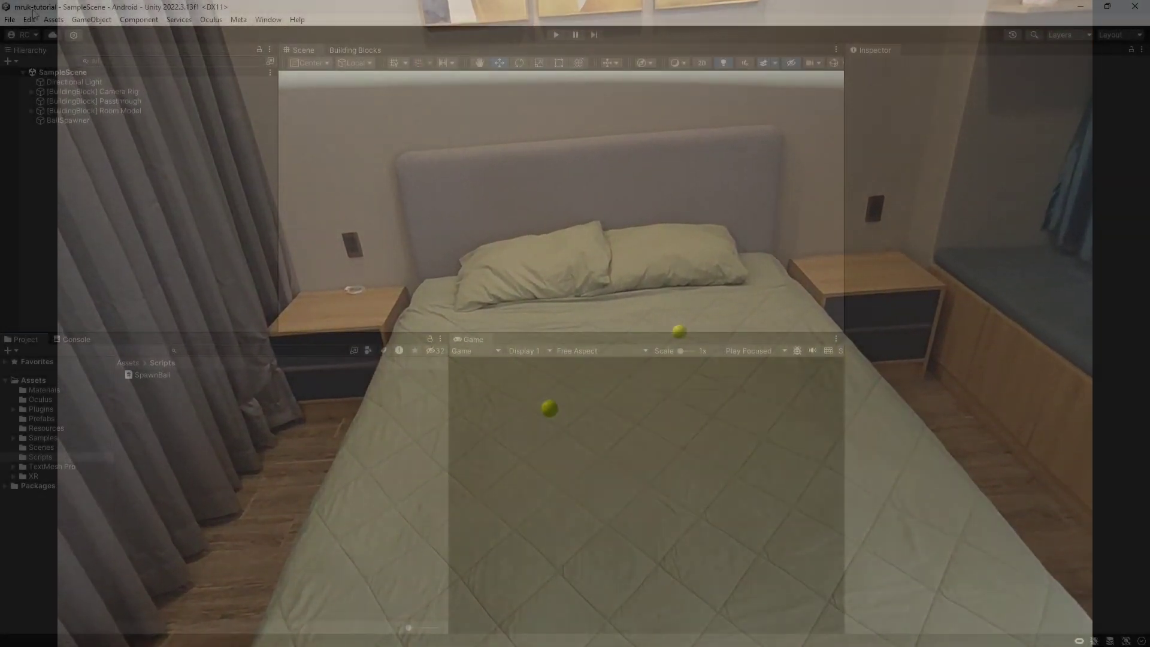
- Open Edit > Project Settings on the Quality page
left_click(29, 19)
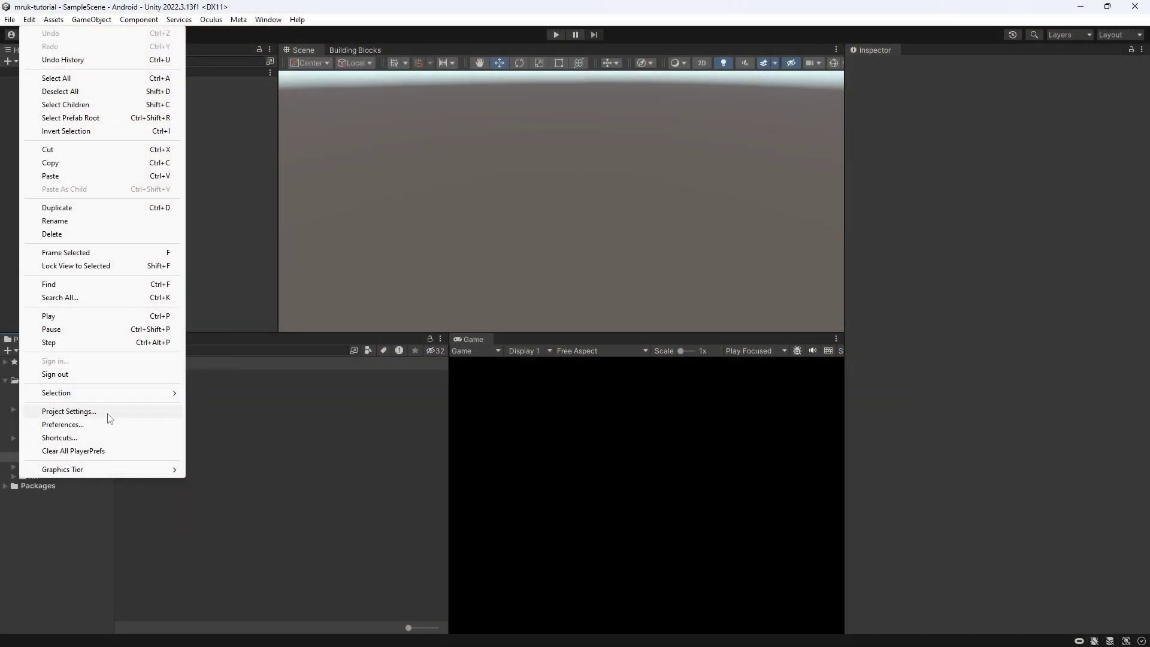
left_click(101, 414)
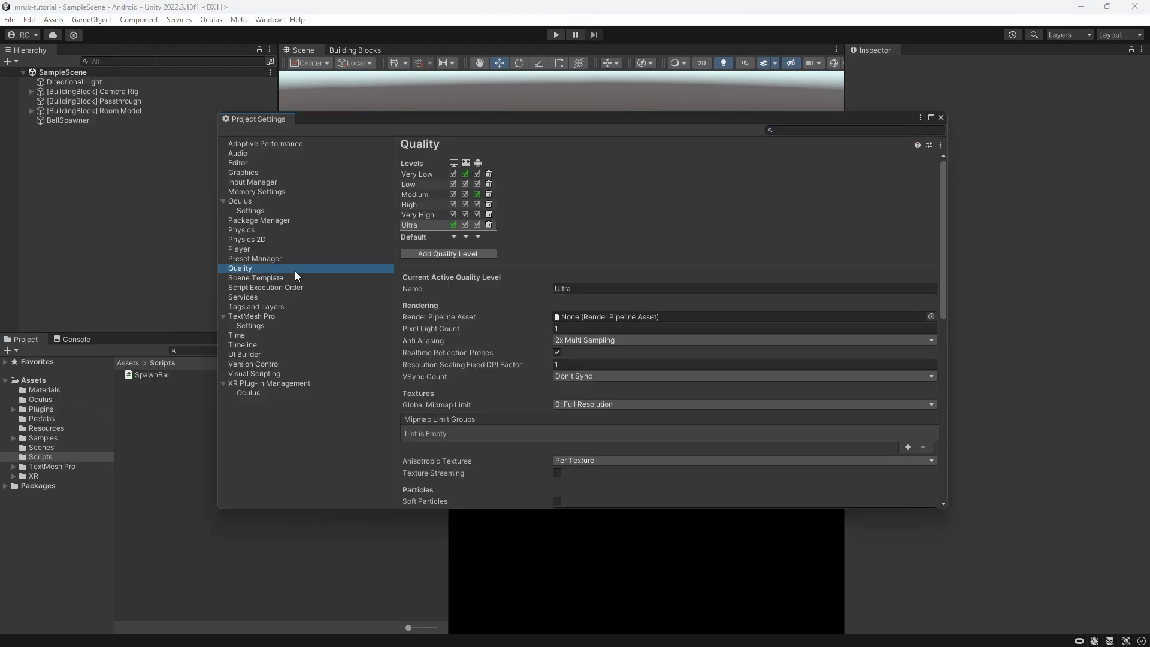